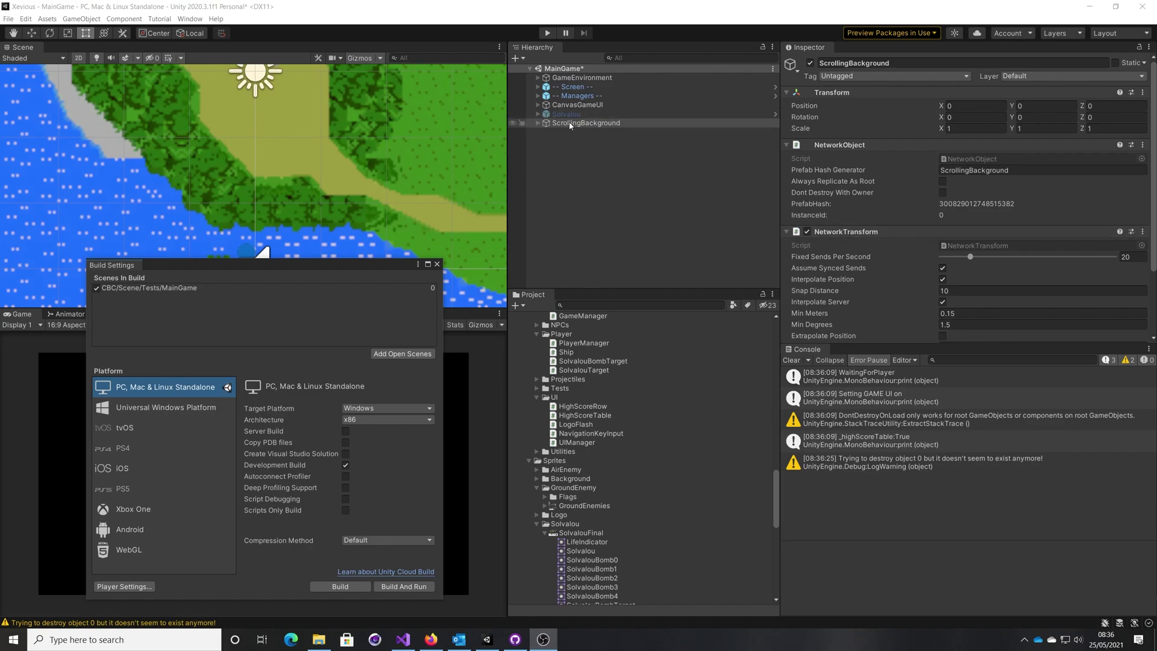
Step: Launch Xevious.exe from the build folder, start a game to watch the background scroll, then quit
click(319, 637)
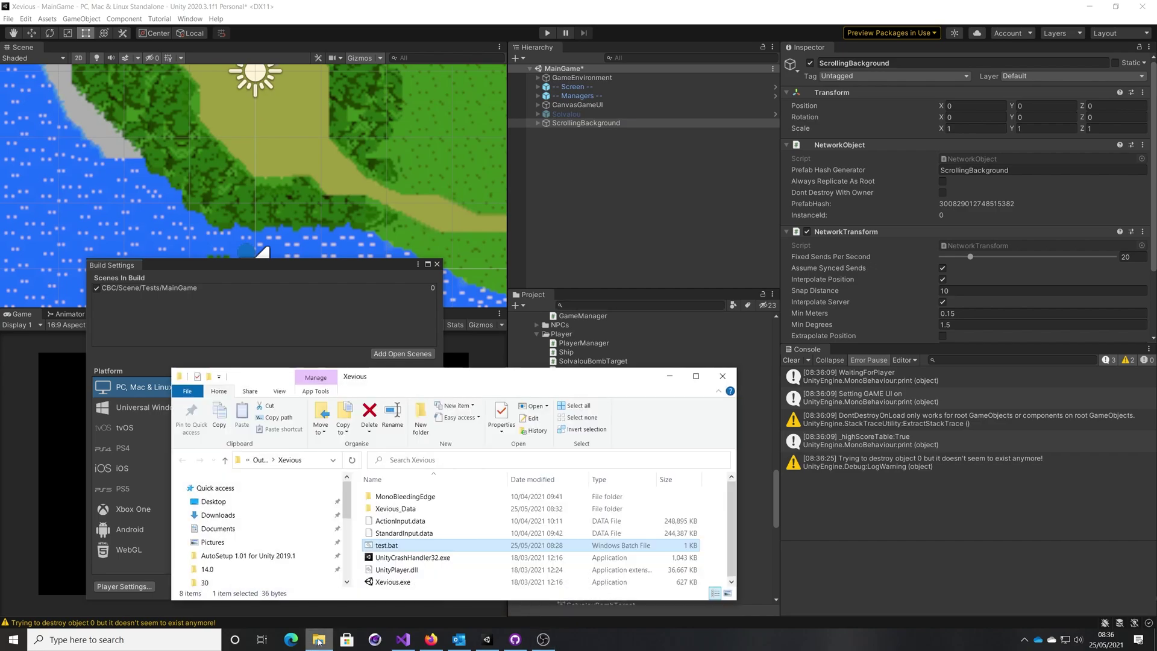
double_click(385, 582)
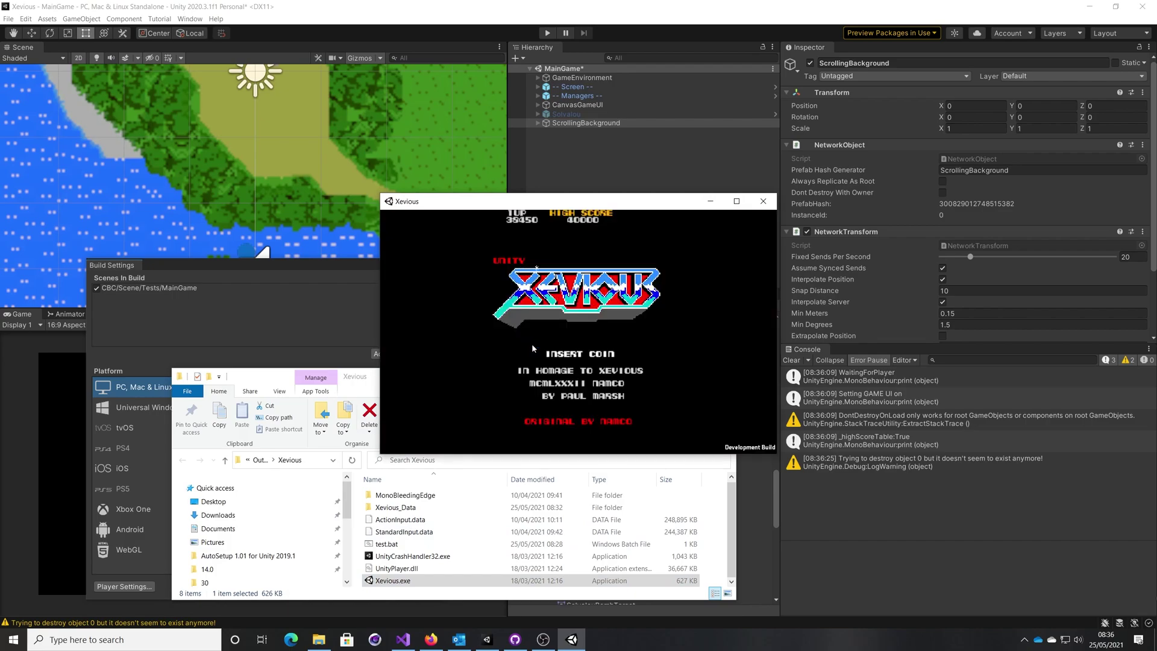
key(Return)
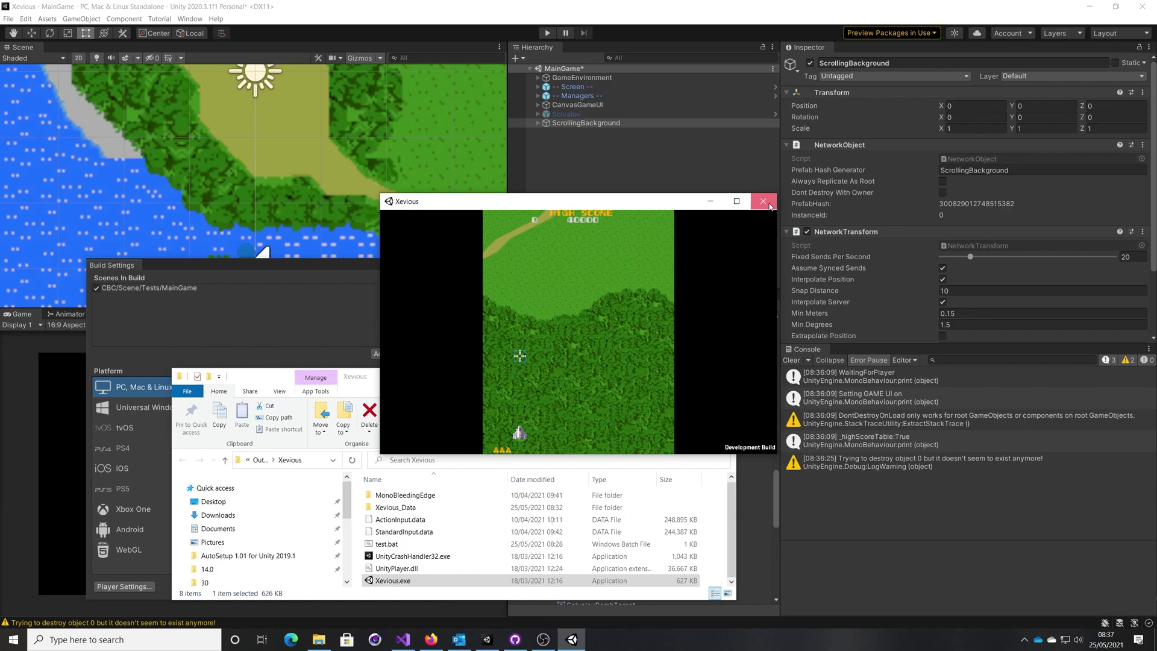
key(alt+F4)
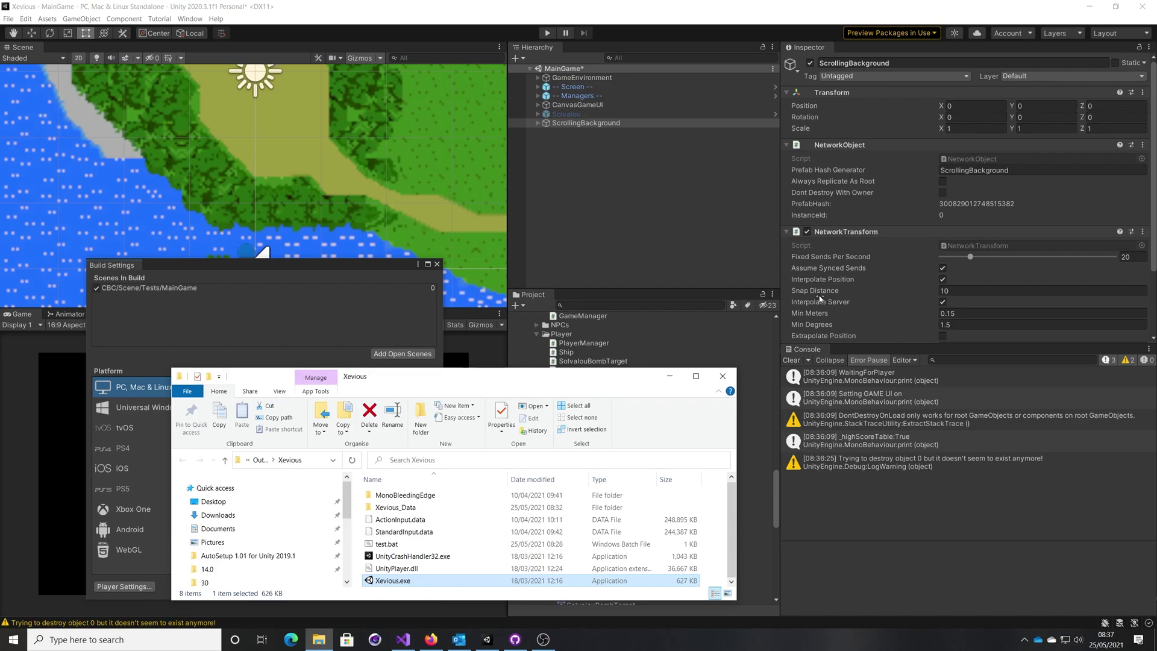
Step: Rebuild the standalone game into the Xevious output folder
click(322, 267)
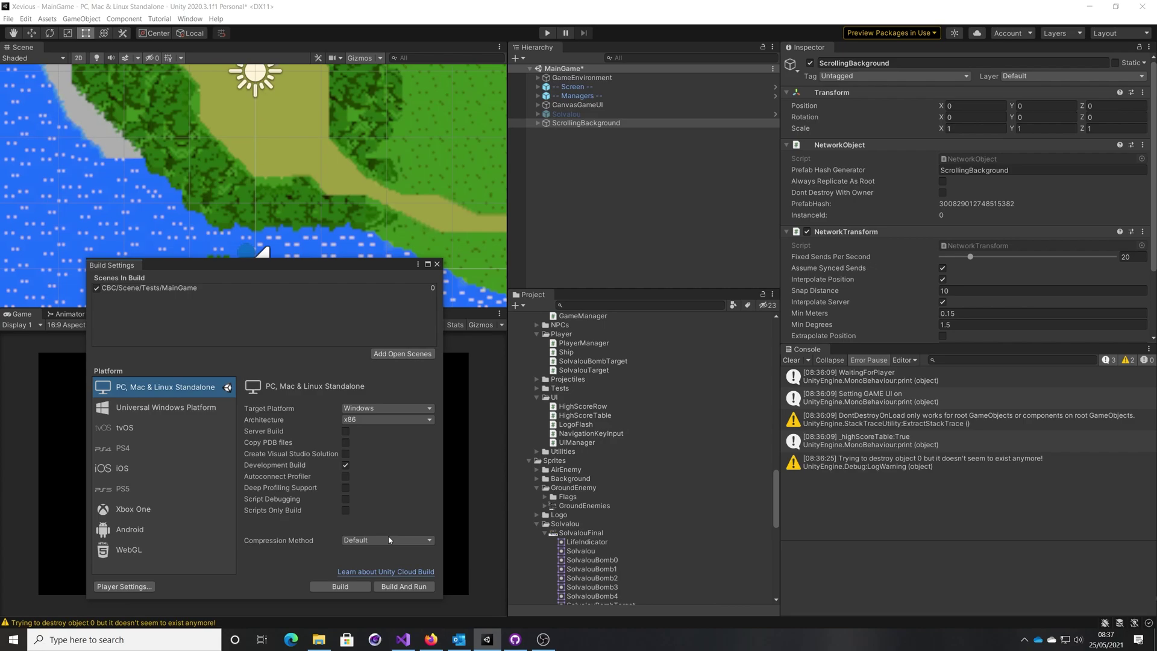
click(340, 586)
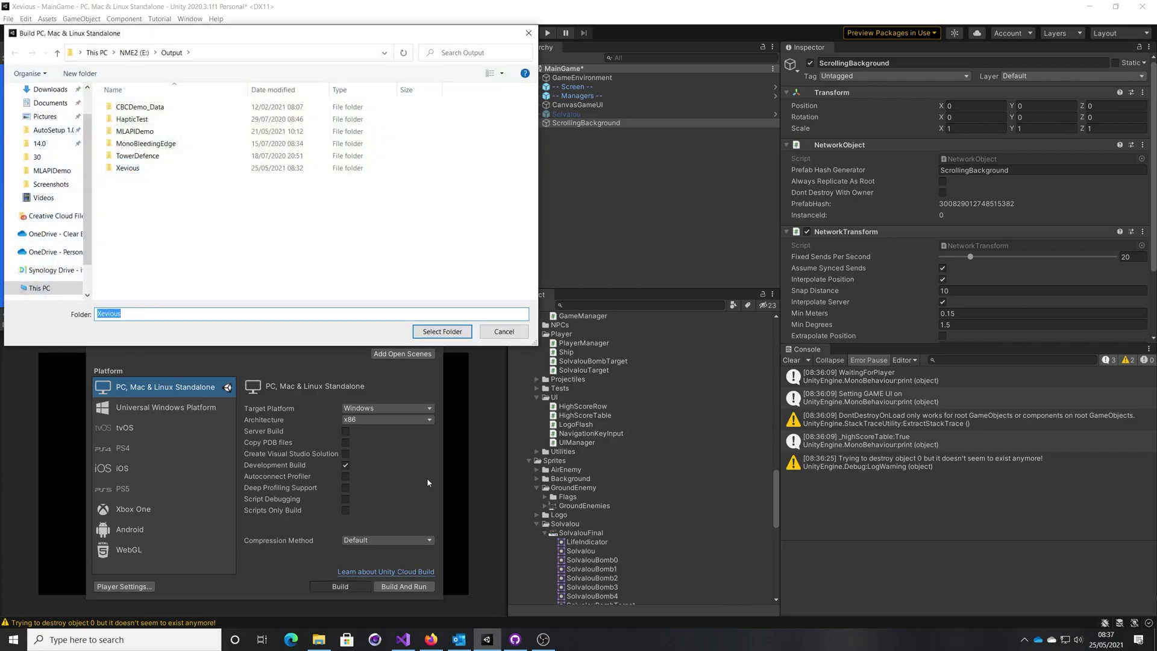
click(442, 333)
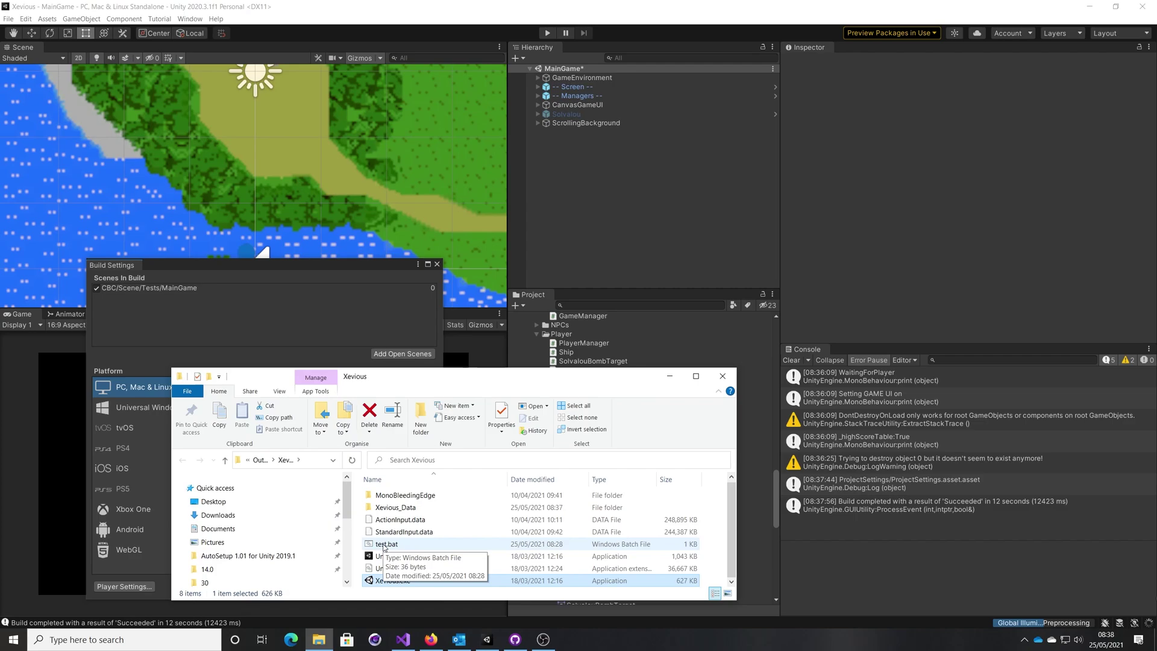
Step: Launch two instances with test.bat, place them side by side and join as player two
double_click(384, 545)
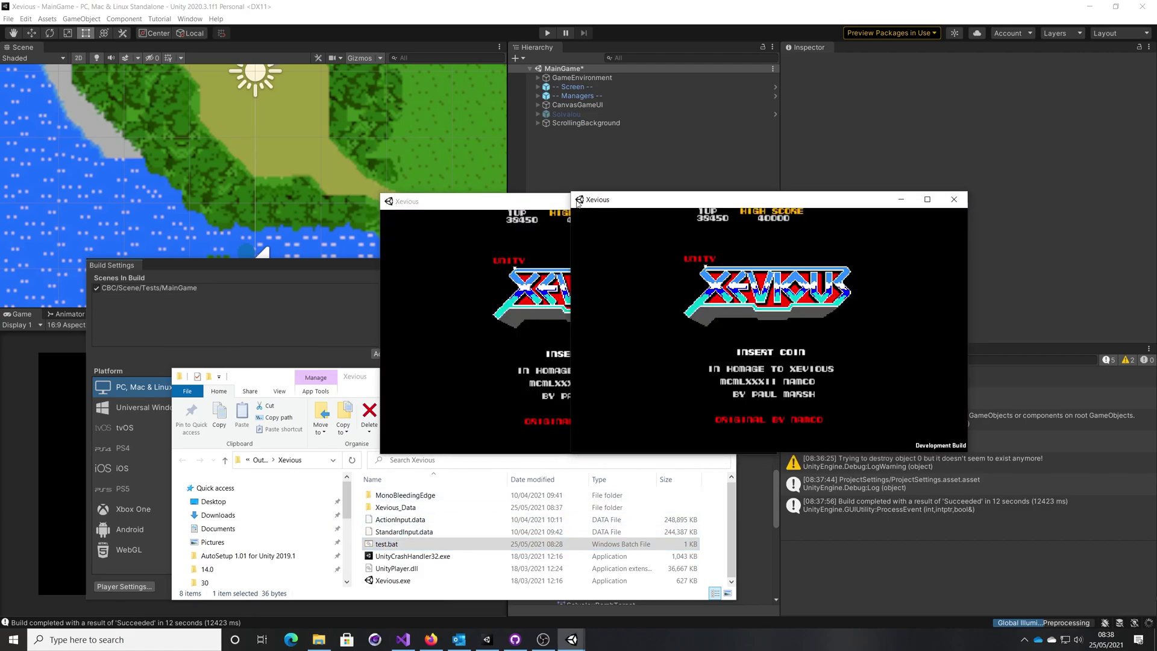
drag(505, 205, 325, 201)
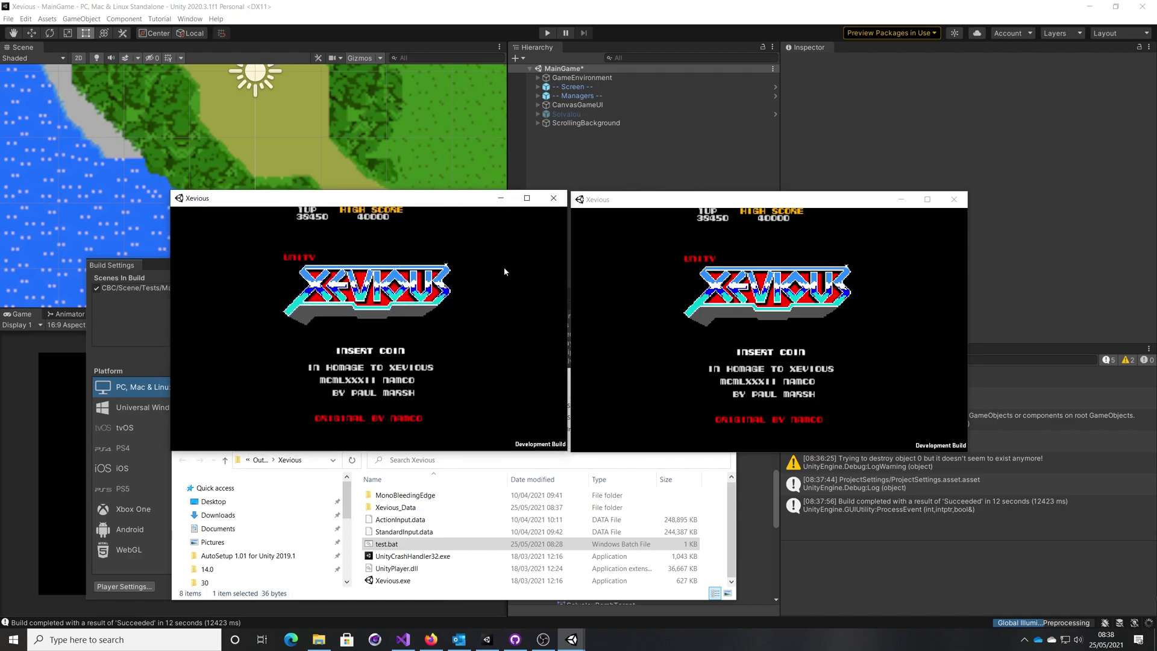
click(656, 263)
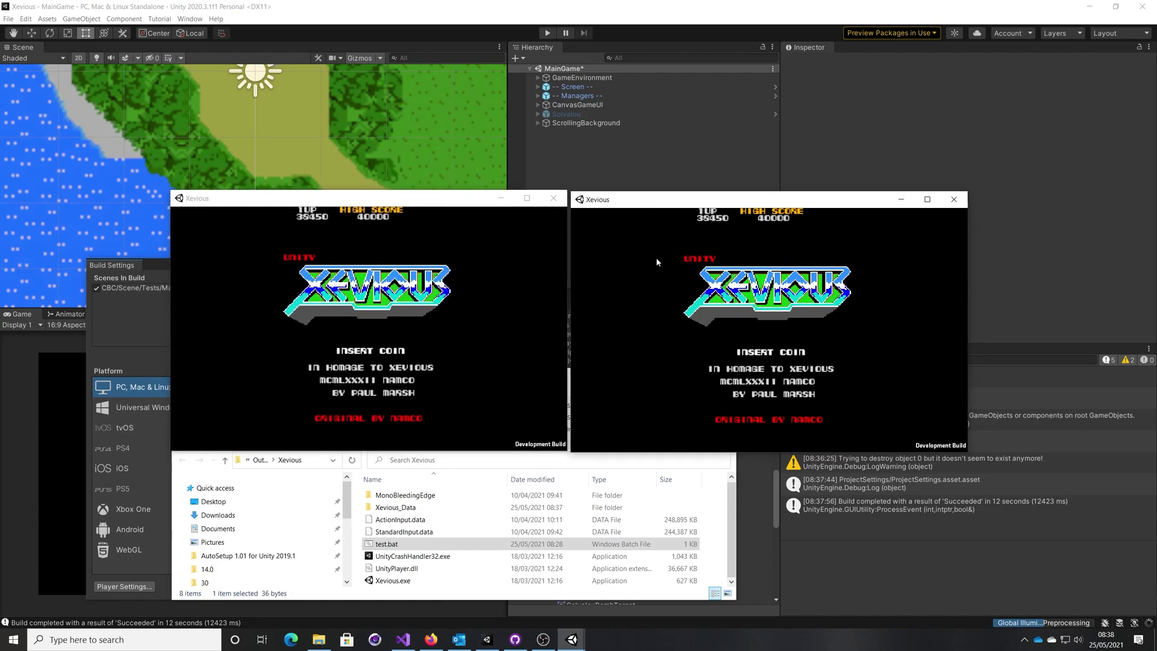
key(space)
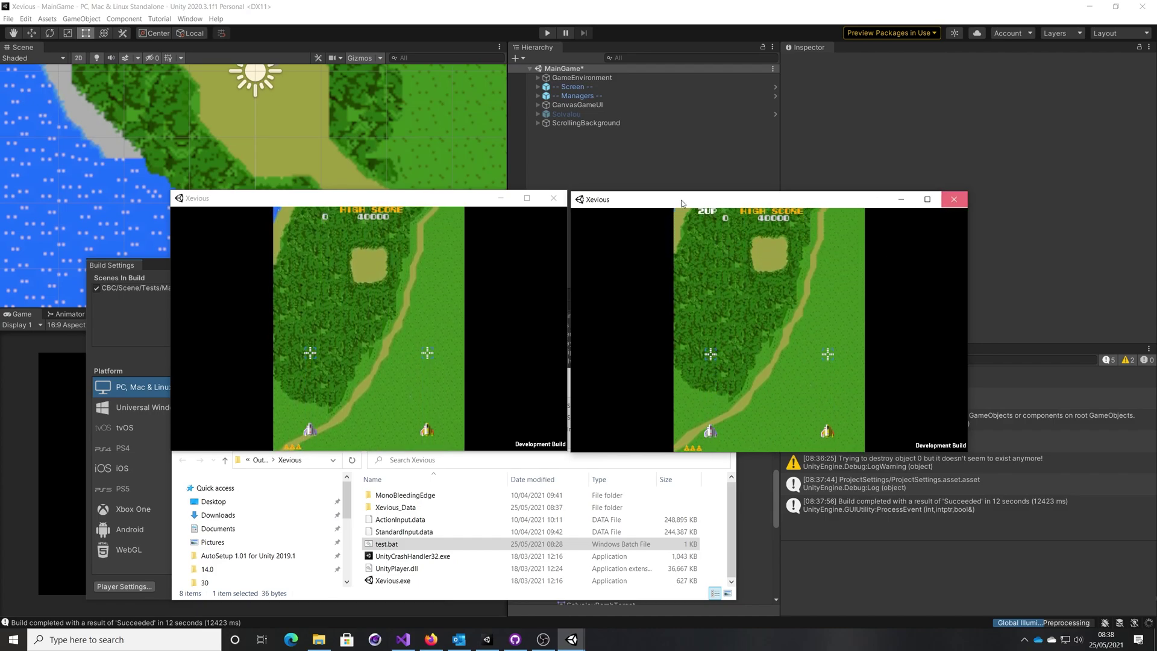
Step: Close both game windows and select ScrollingBackground in the Hierarchy
click(556, 204)
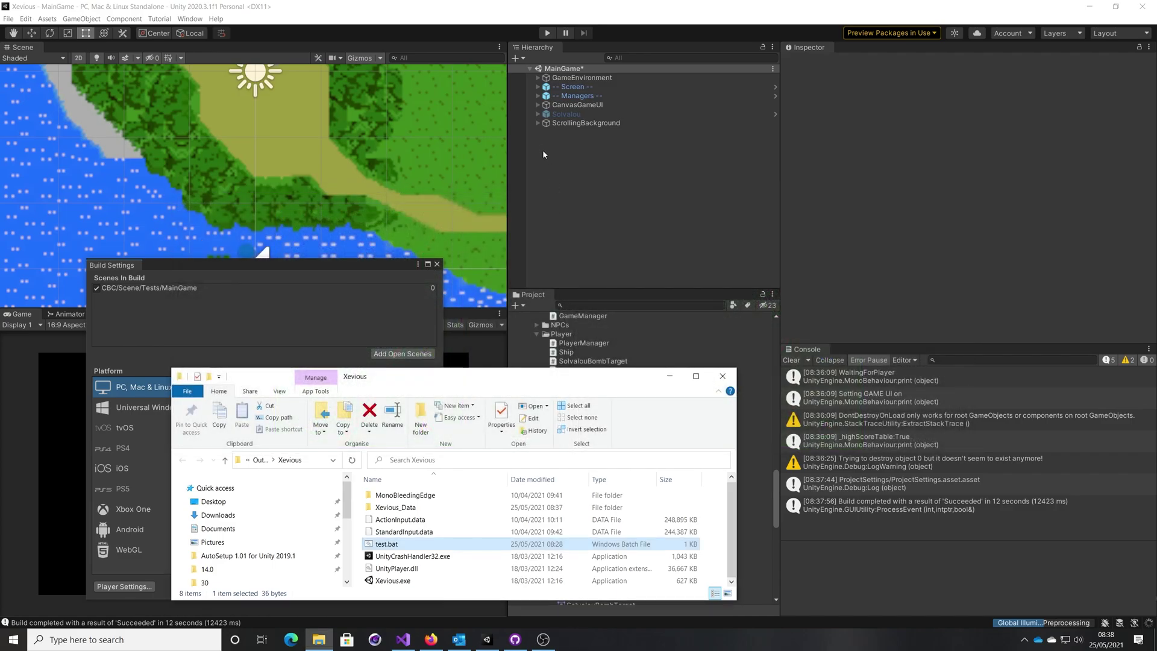
click(537, 122)
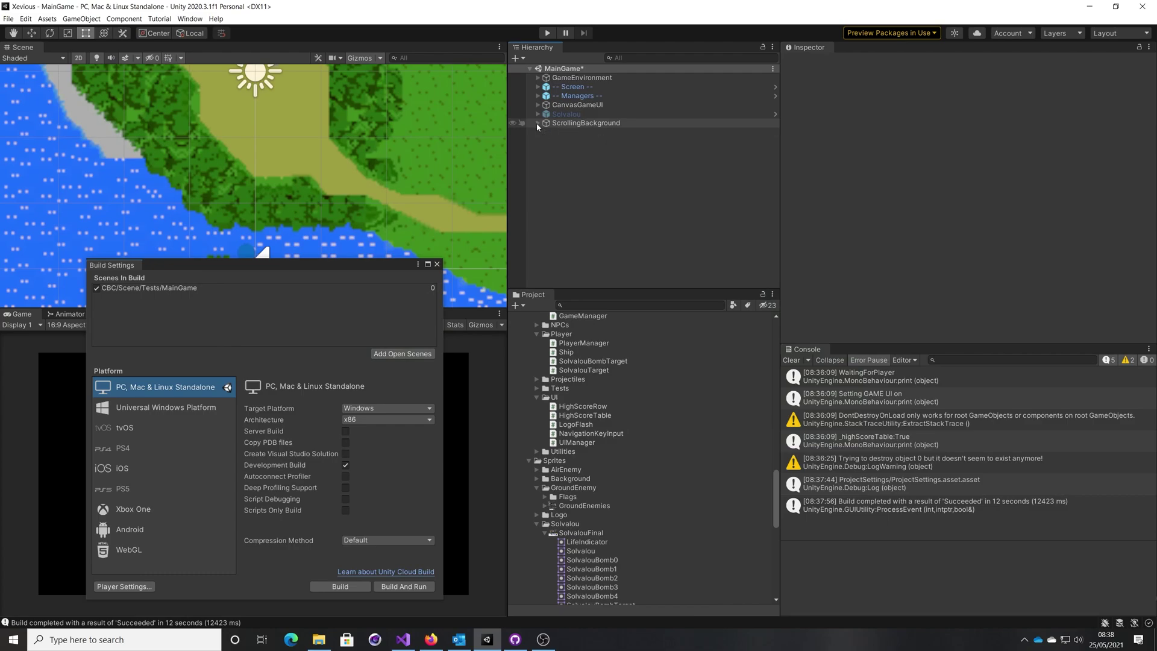
click(569, 124)
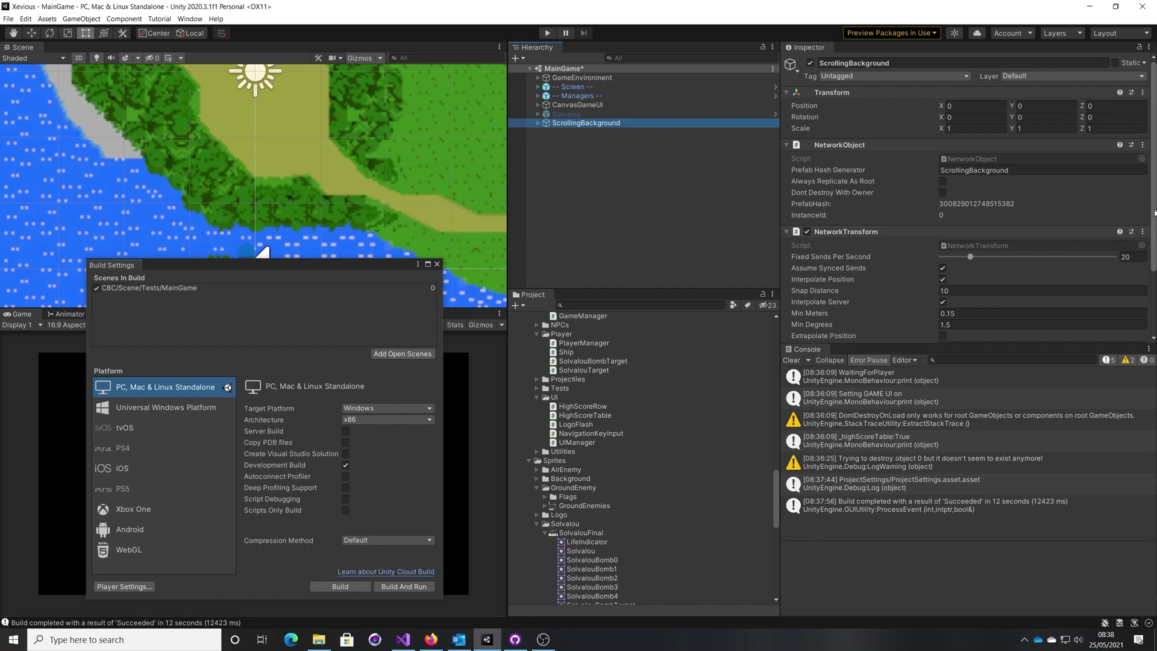
Step: Change NetworkTransform Min Meters from 0.15 to 0.0015 and save the MainGame scene
drag(1151, 214, 1151, 258)
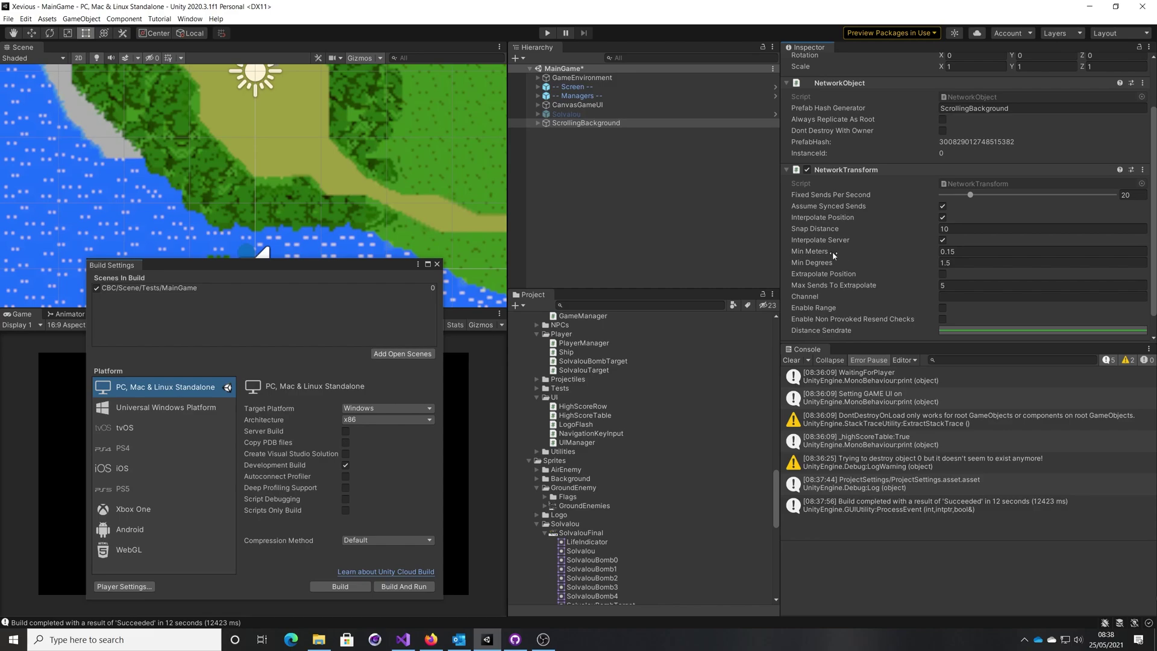
click(958, 252)
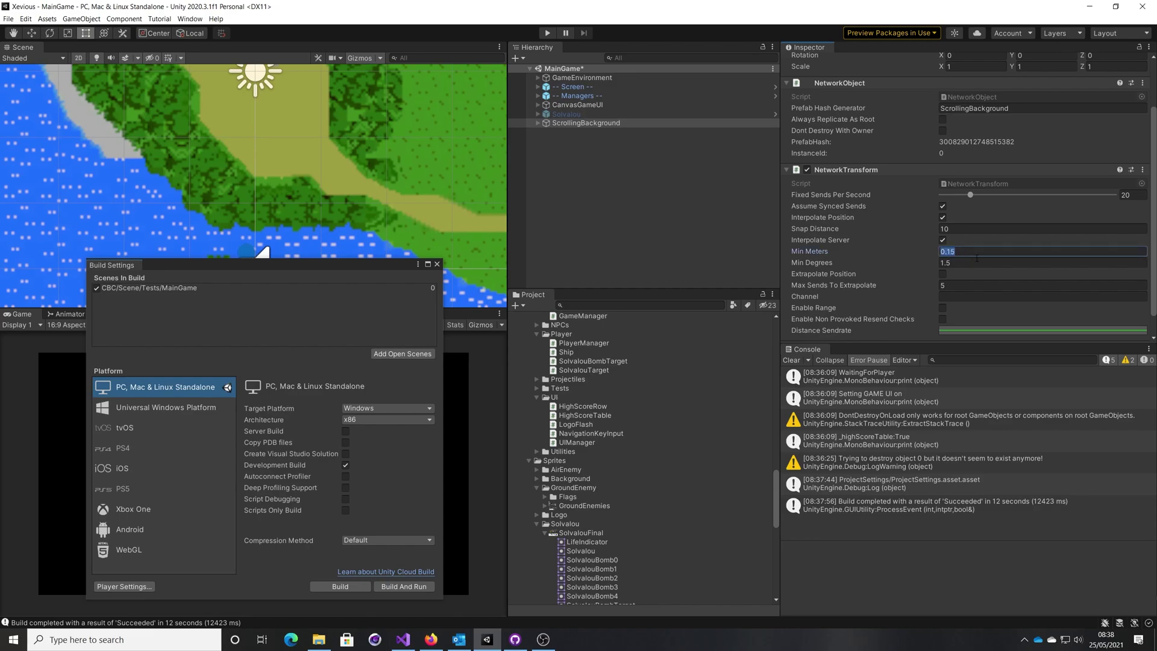
click(948, 252)
click(949, 252)
key(ctrl+s)
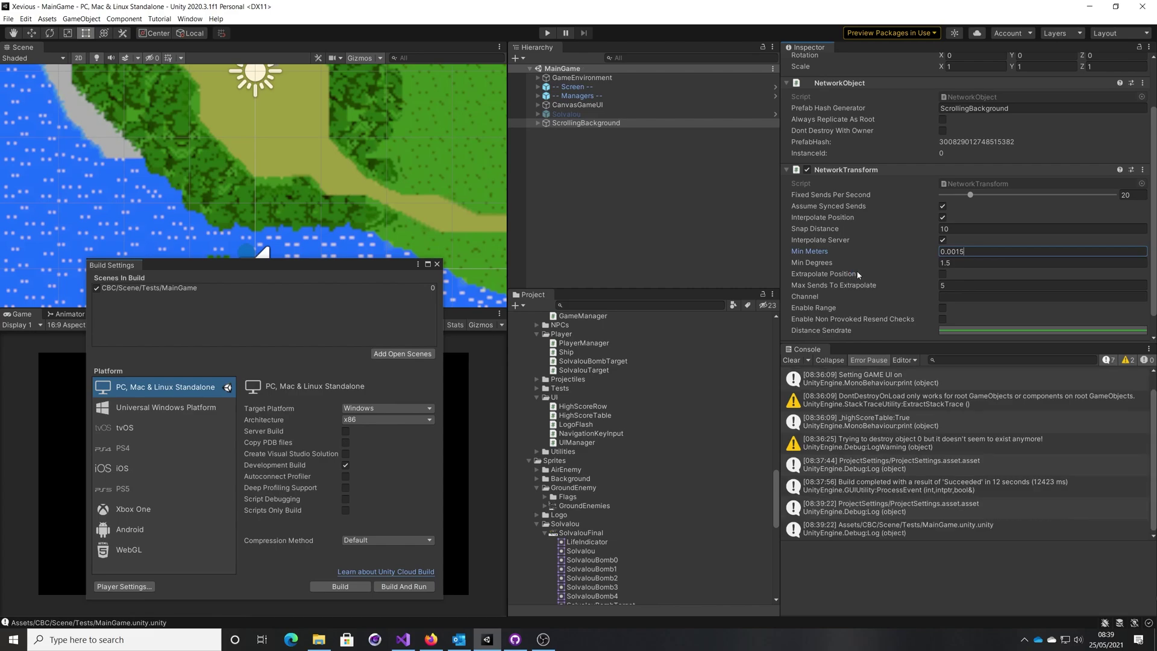
Step: Rebuild into the Xevious folder and launch two instances with test.bat
click(340, 586)
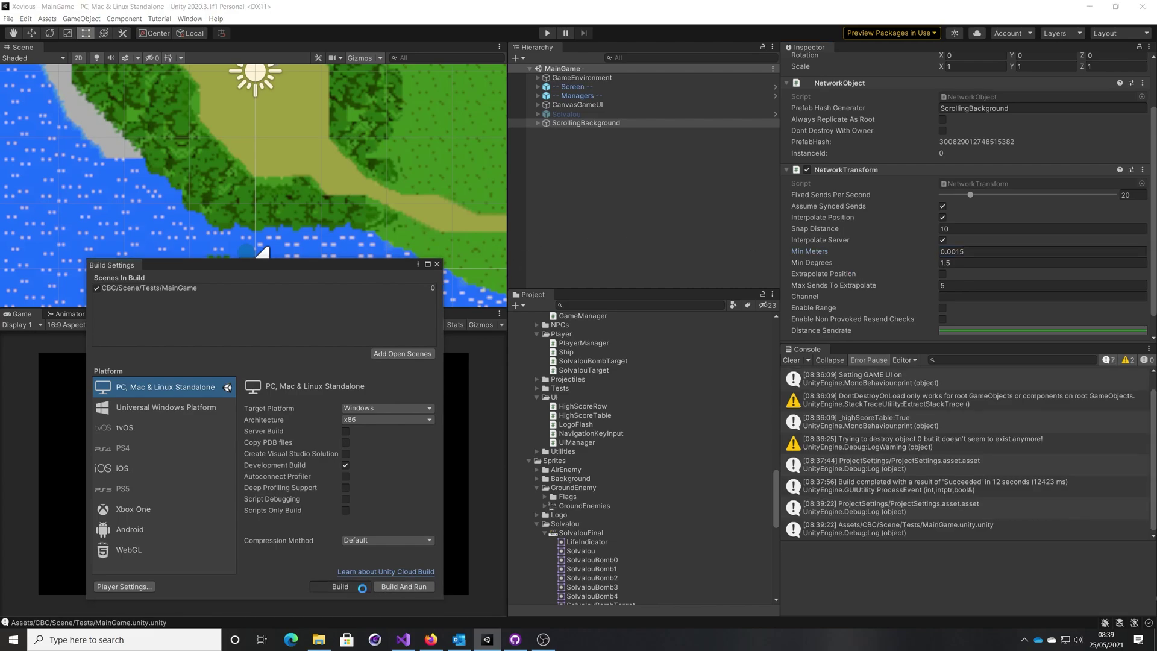
click(428, 331)
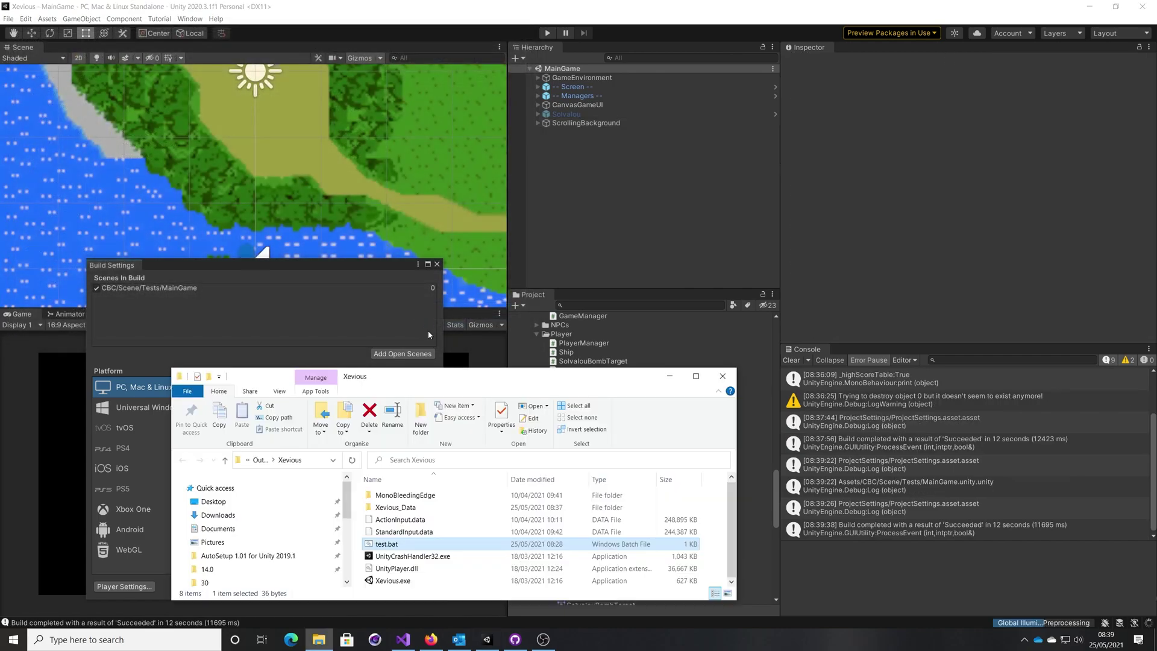
double_click(396, 545)
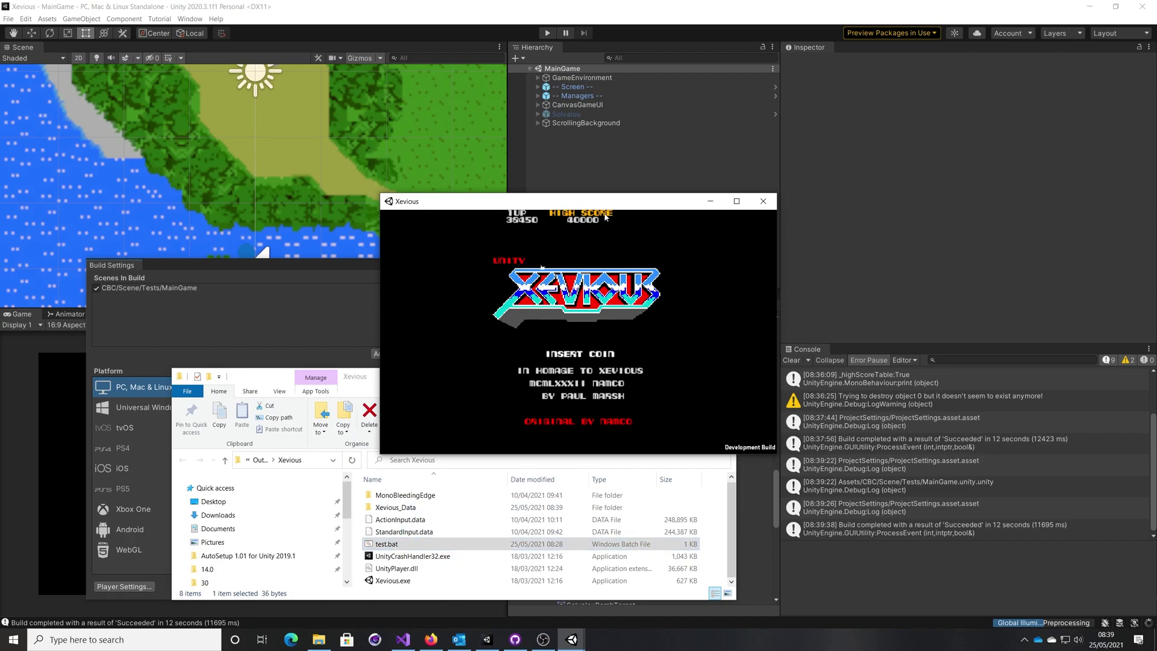
Step: Position the second window and start player one and player two games
drag(607, 203, 639, 206)
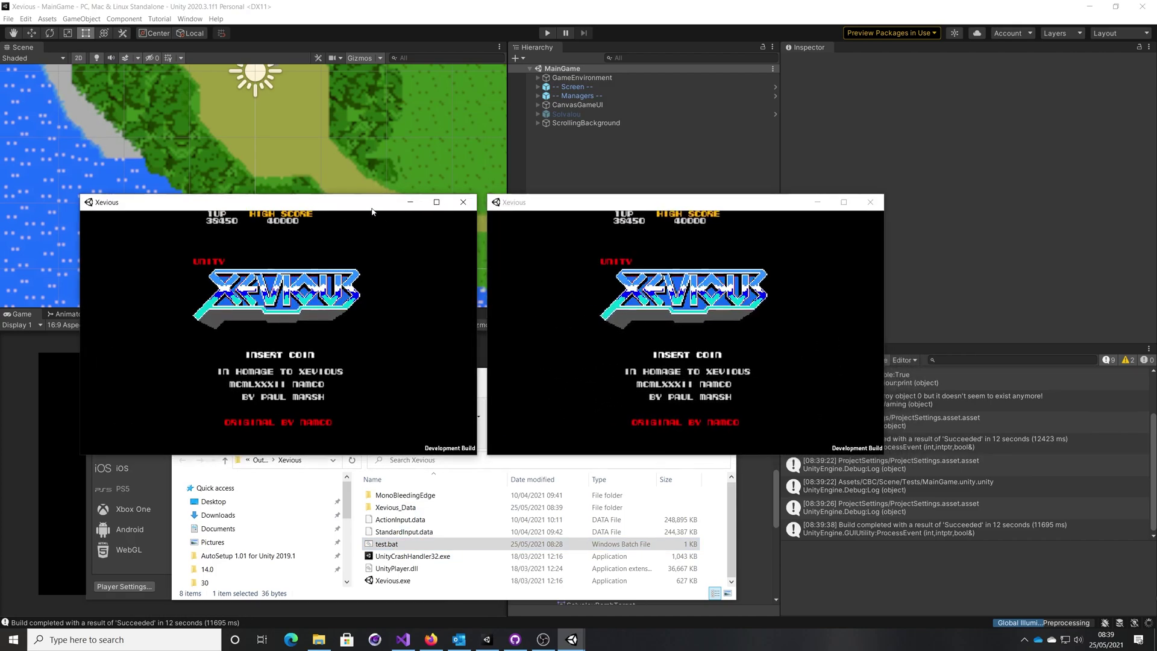
click(440, 290)
key(Return)
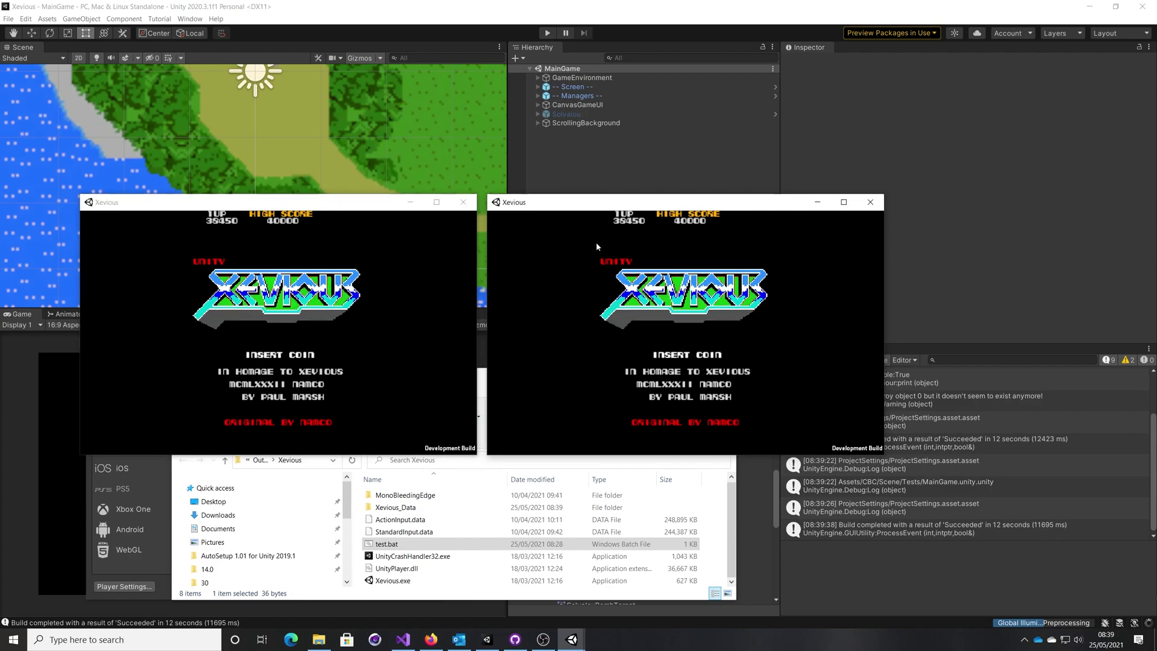
click(596, 250)
key(Return)
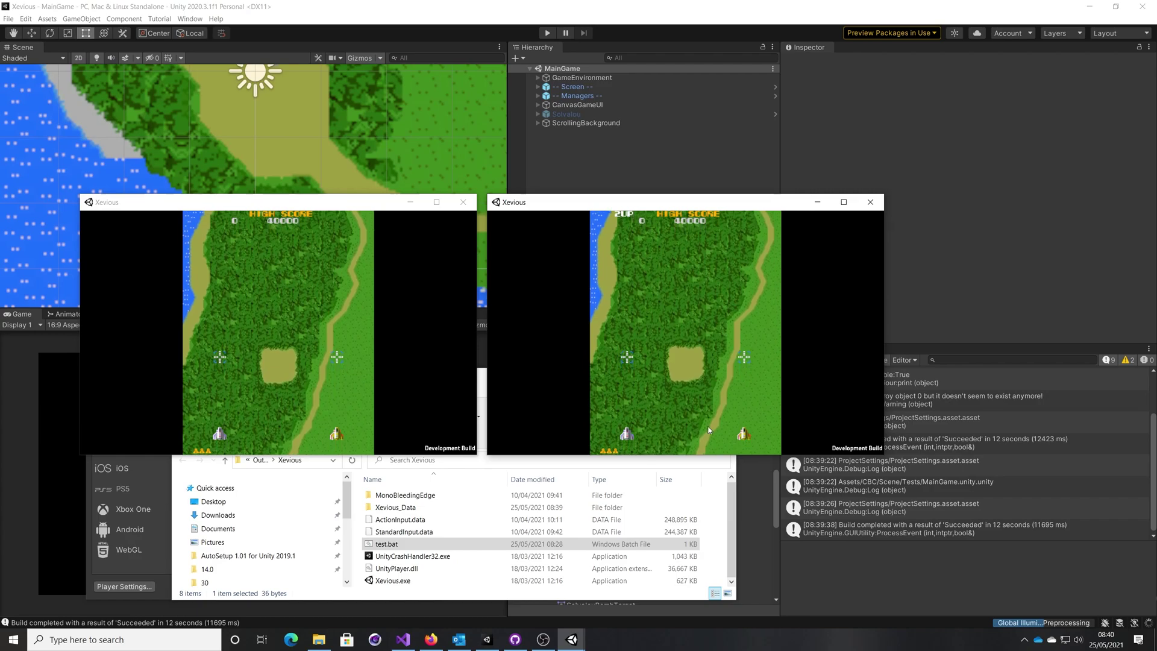
Step: Fly the ship around in the left game window with the arrow keys
click(407, 373)
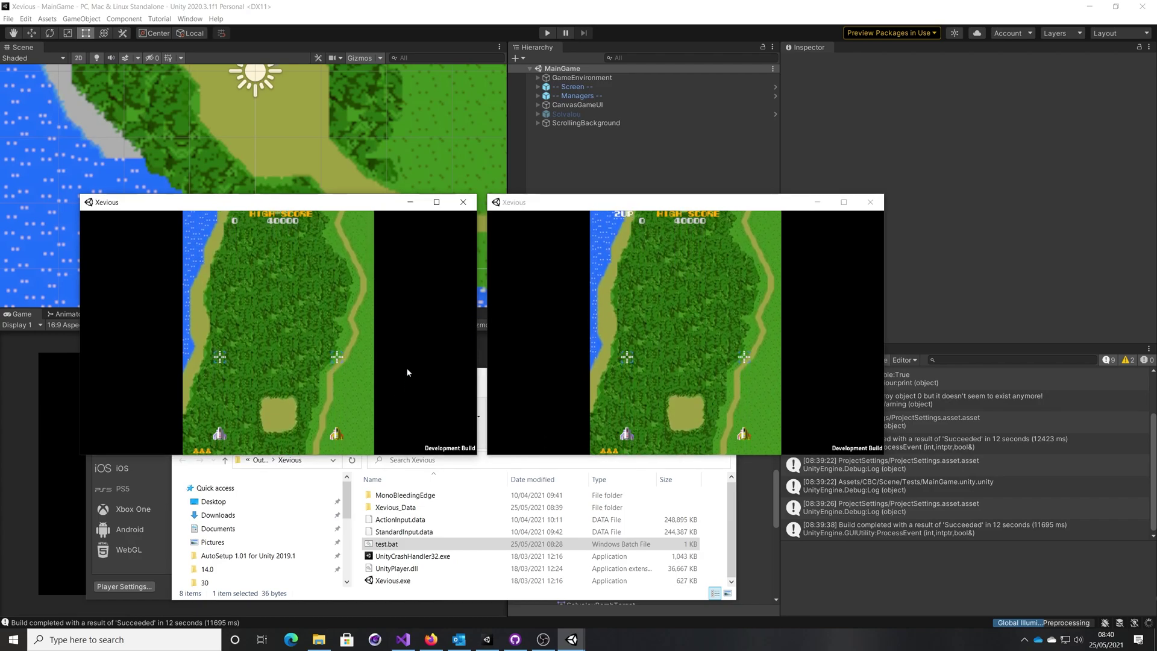
key(Right)
key(Up)
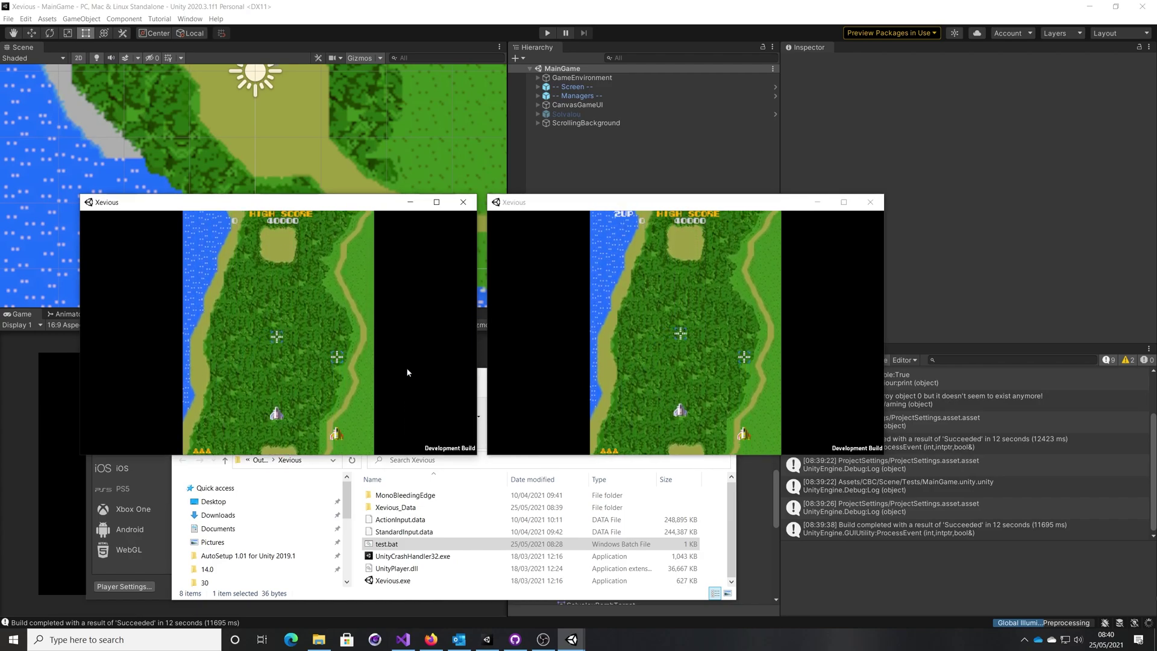
key(Left)
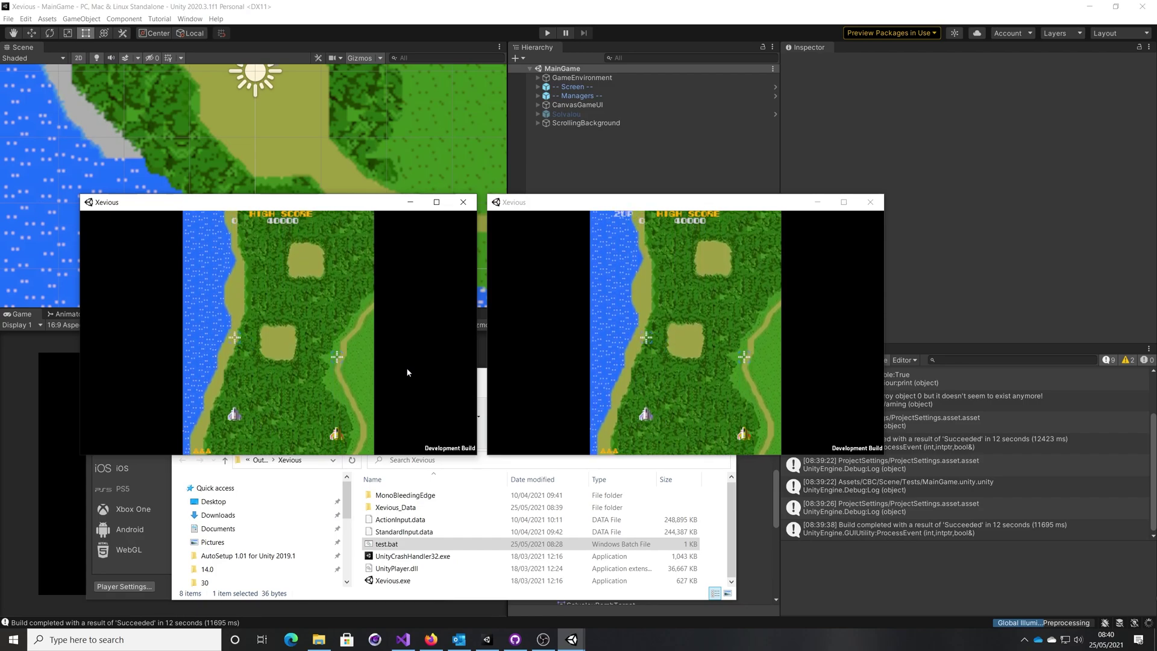
key(Right)
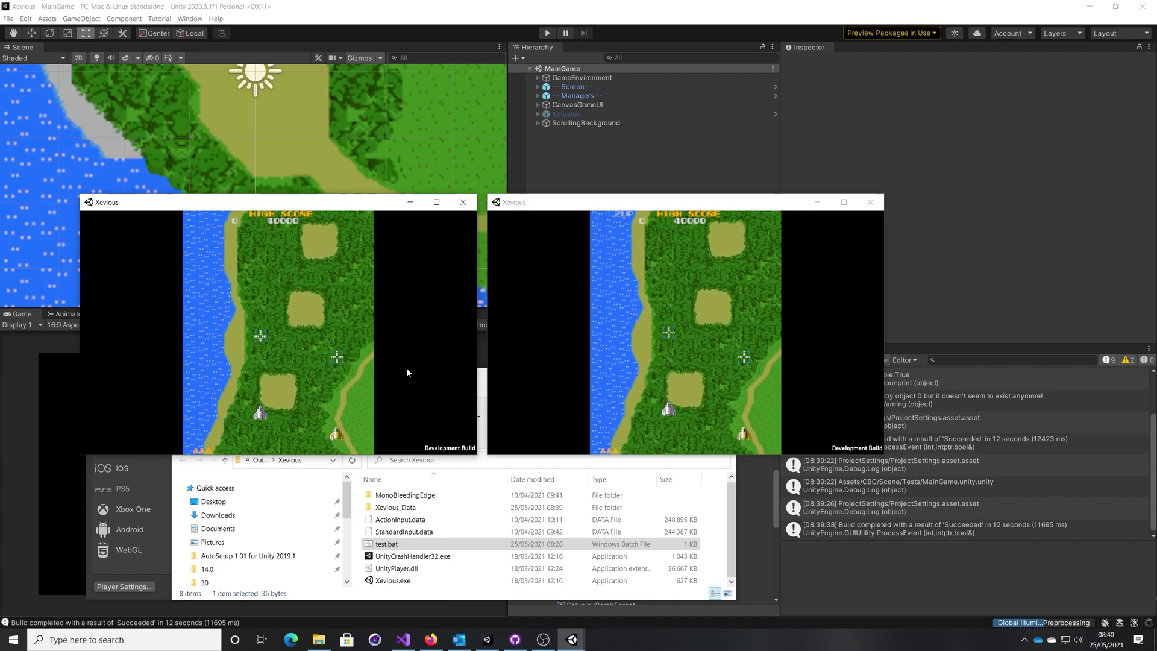
key(Left)
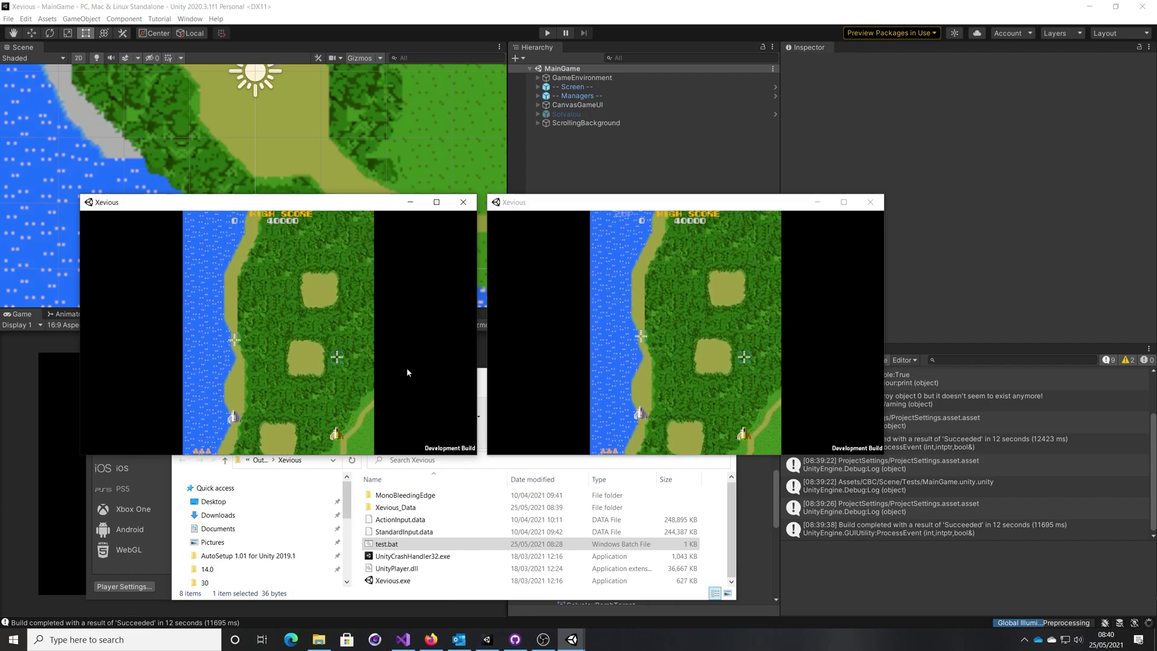
key(Up)
key(Right)
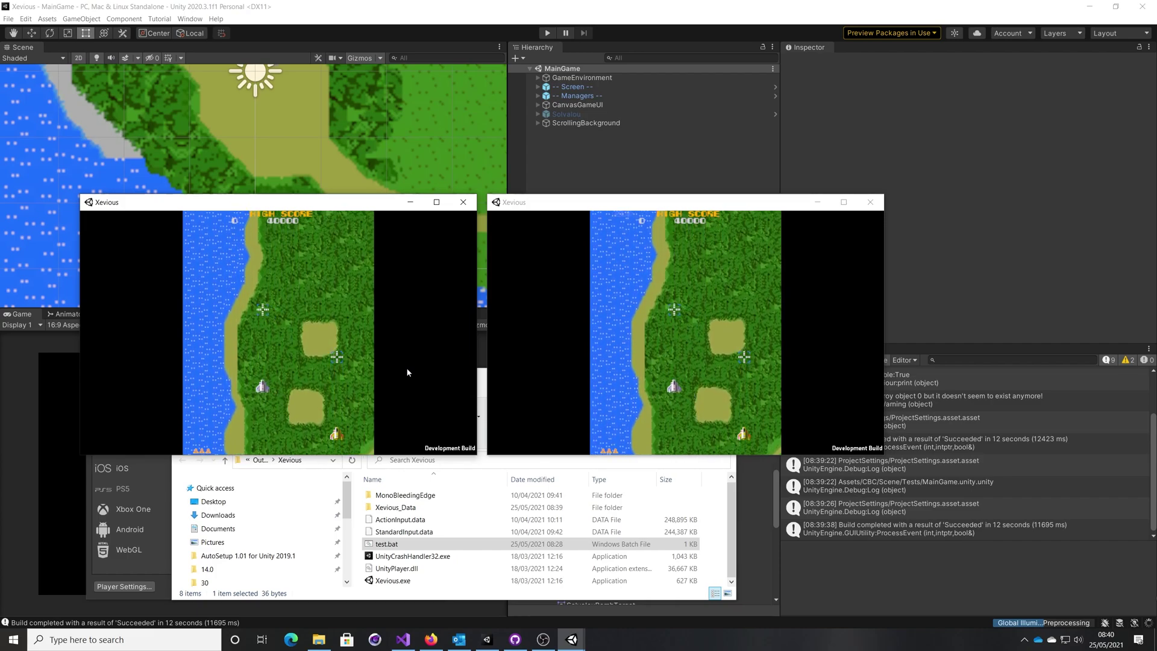
key(Down)
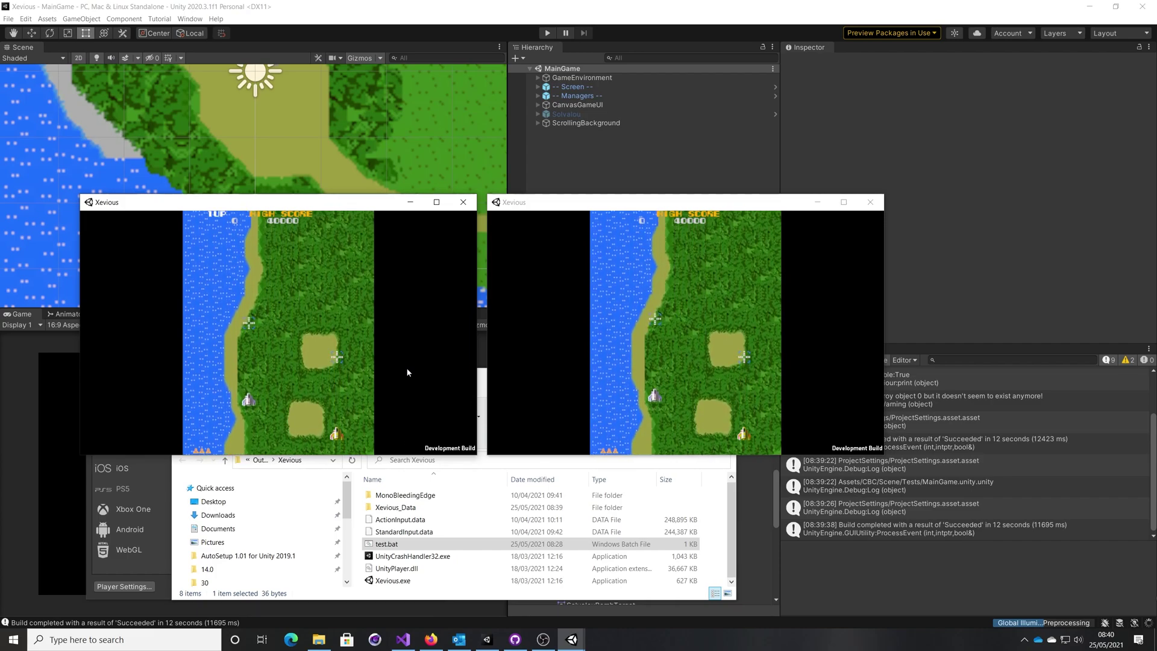
Step: Fly the ship in the right window and compare movement and terrain across both views
click(729, 202)
key(Up)
key(Left)
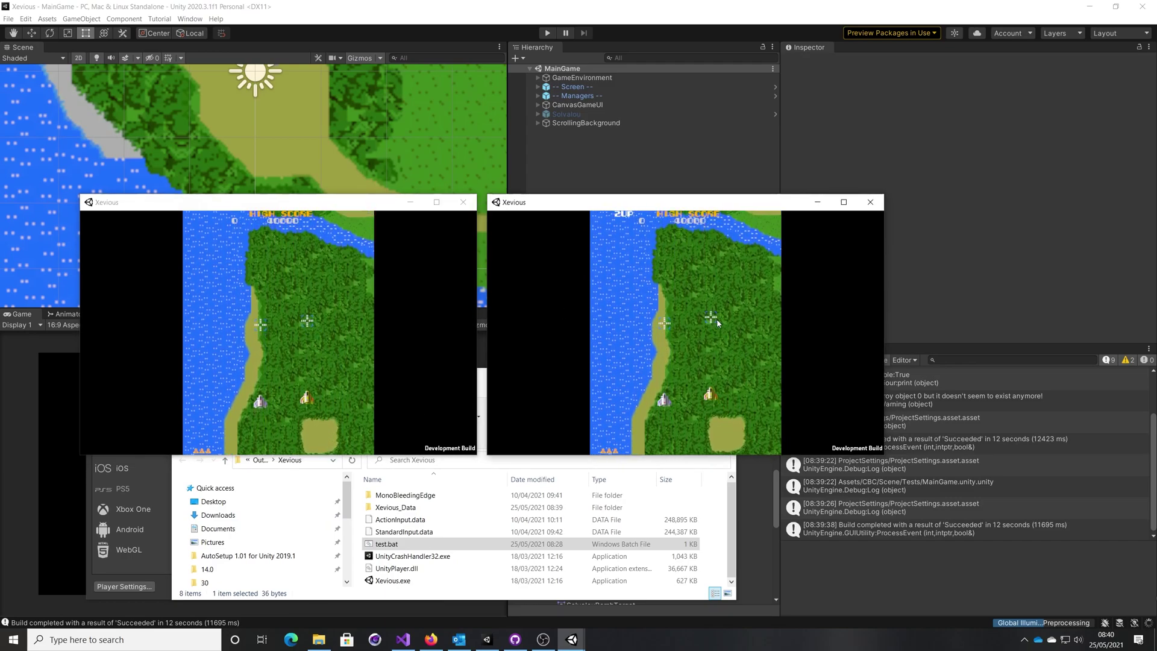
key(Down)
key(Left)
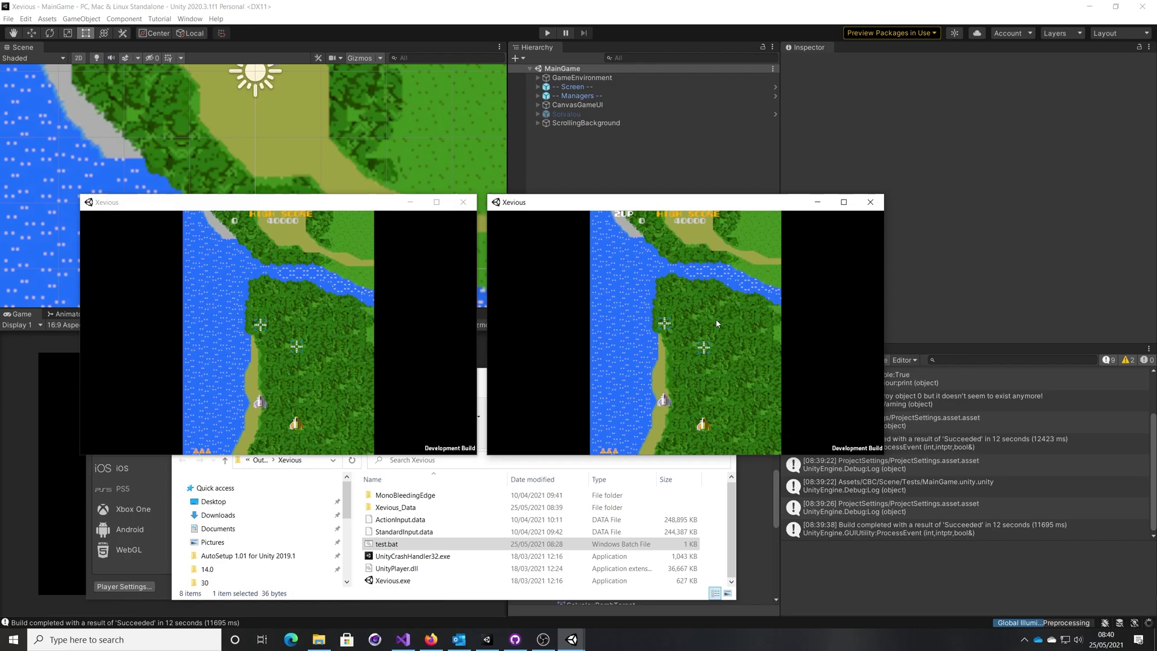
key(Up)
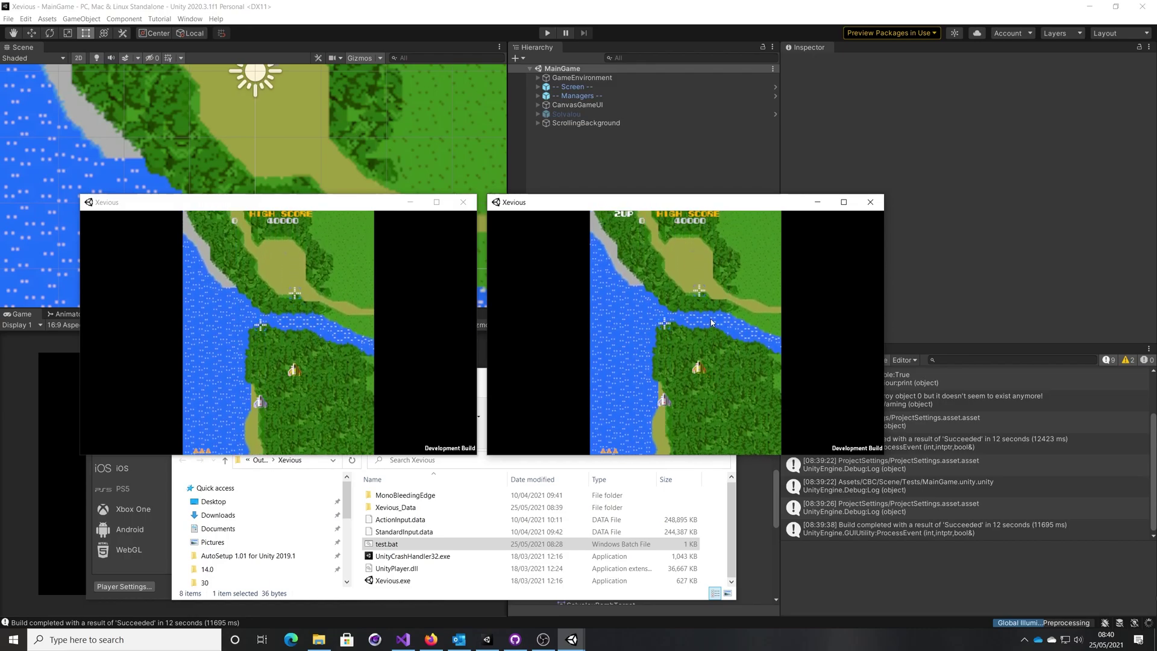
key(Down)
key(Right)
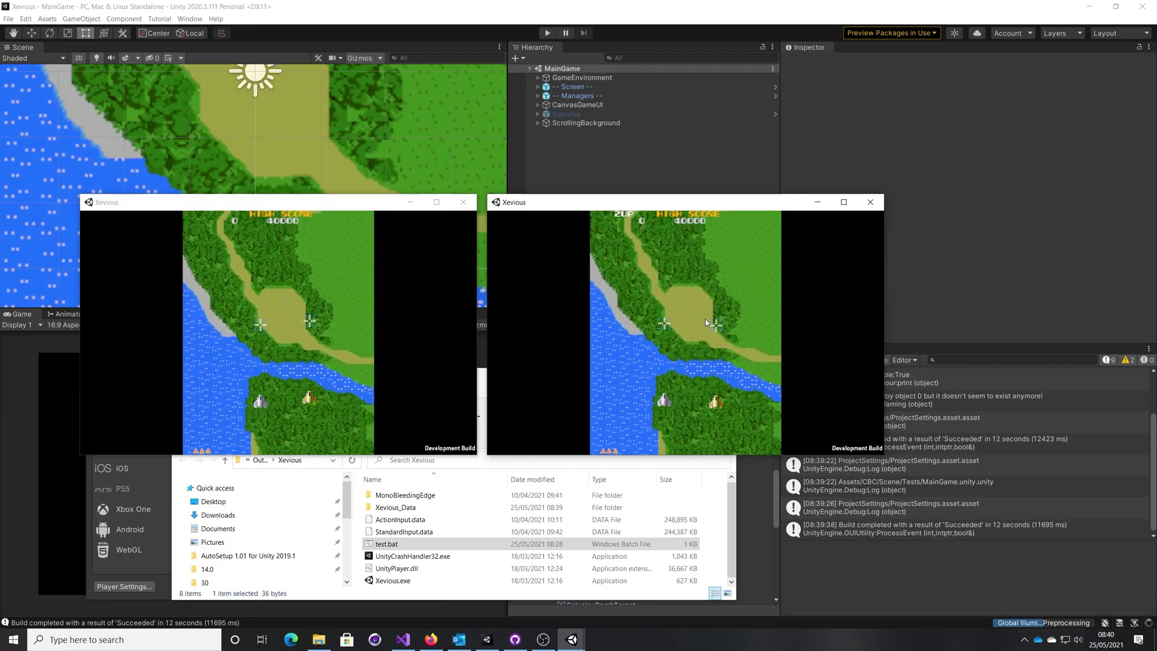
key(Down)
key(Right)
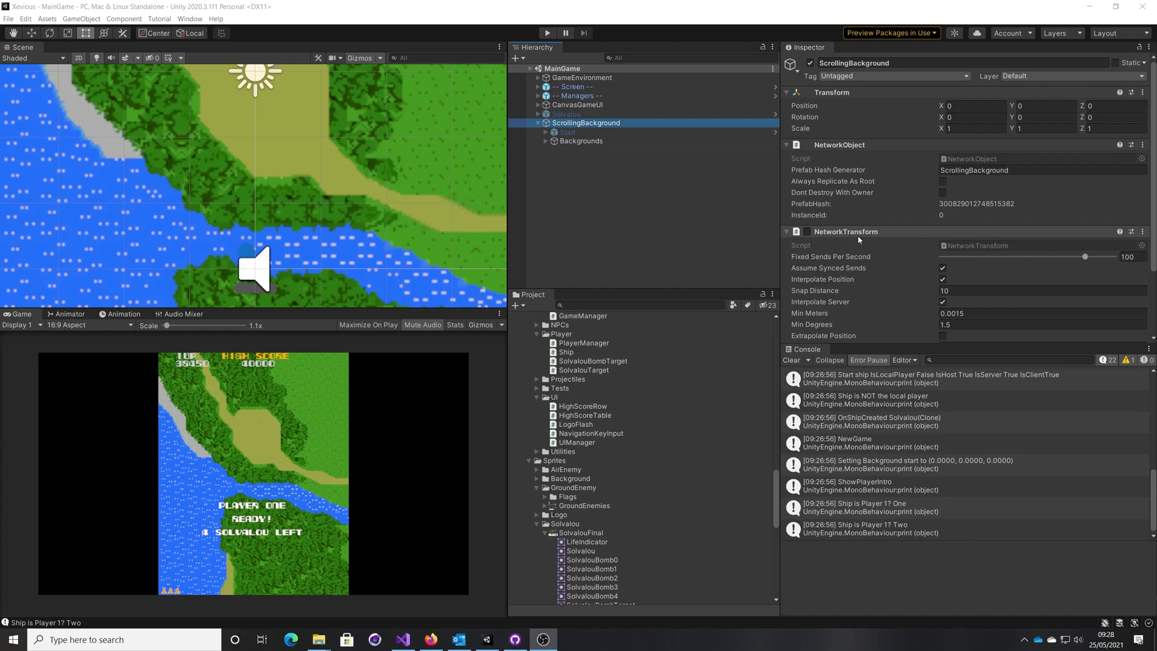
Step: Expand '-- Managers --' and select BackgroundManager, showing Starting Level 1 and Target Speed 1
click(537, 96)
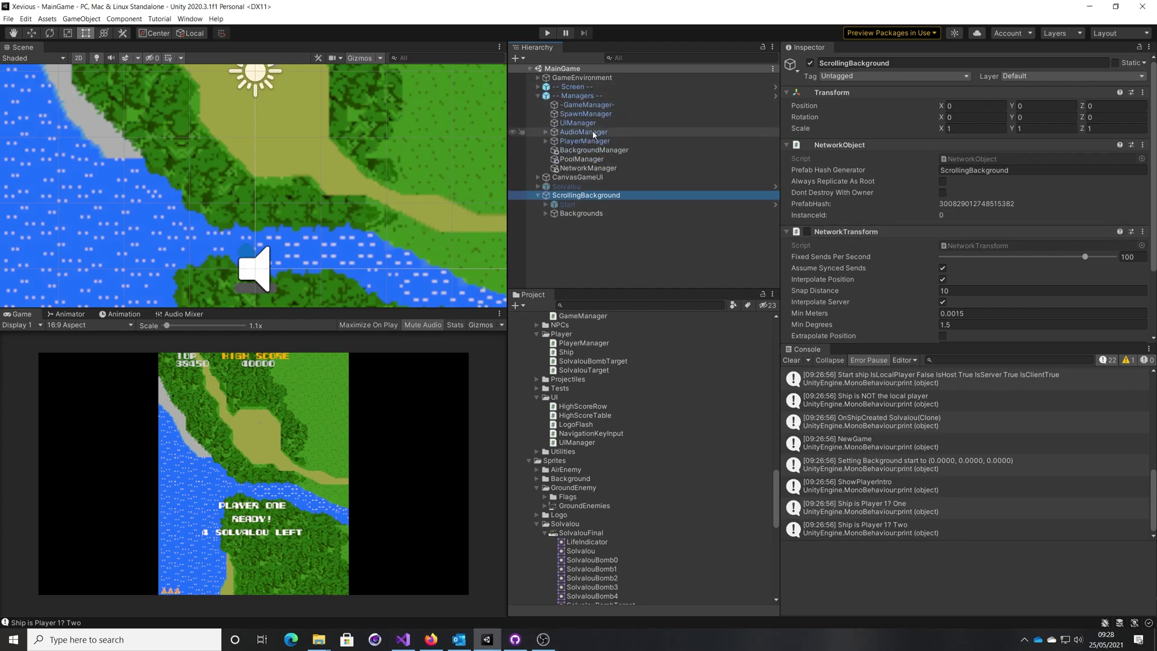
click(594, 150)
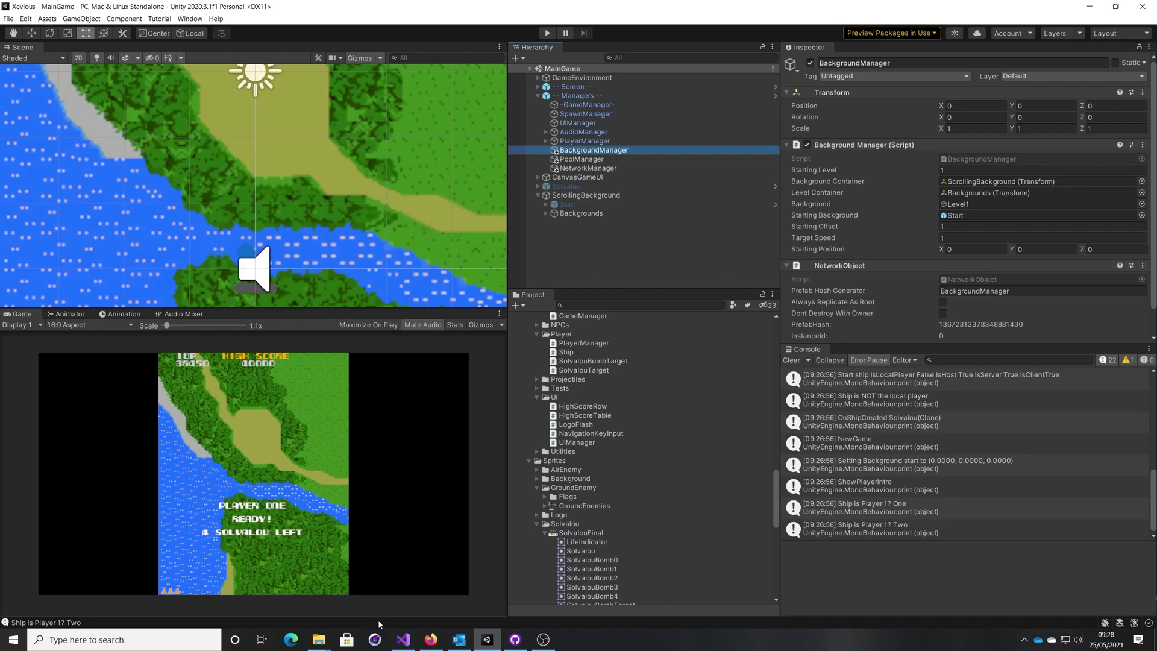
Step: In BackgroundManager.cs, review Update's _isScrolling check and the background translate on line 79
click(403, 639)
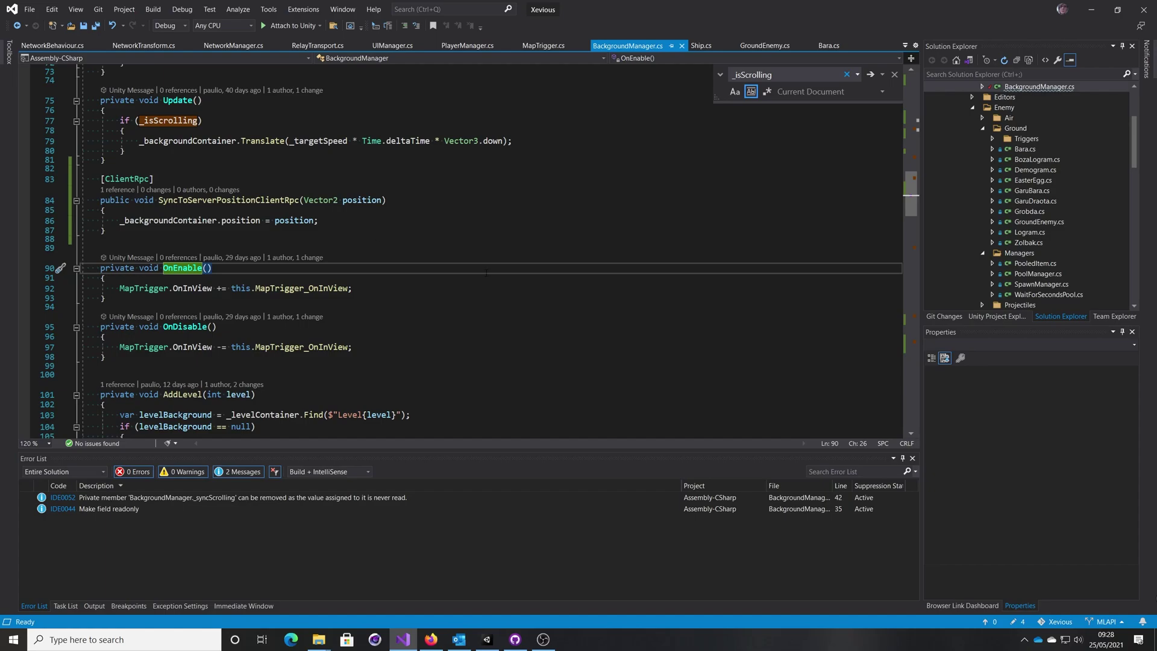
click(454, 275)
scroll(453, 275, up, 20)
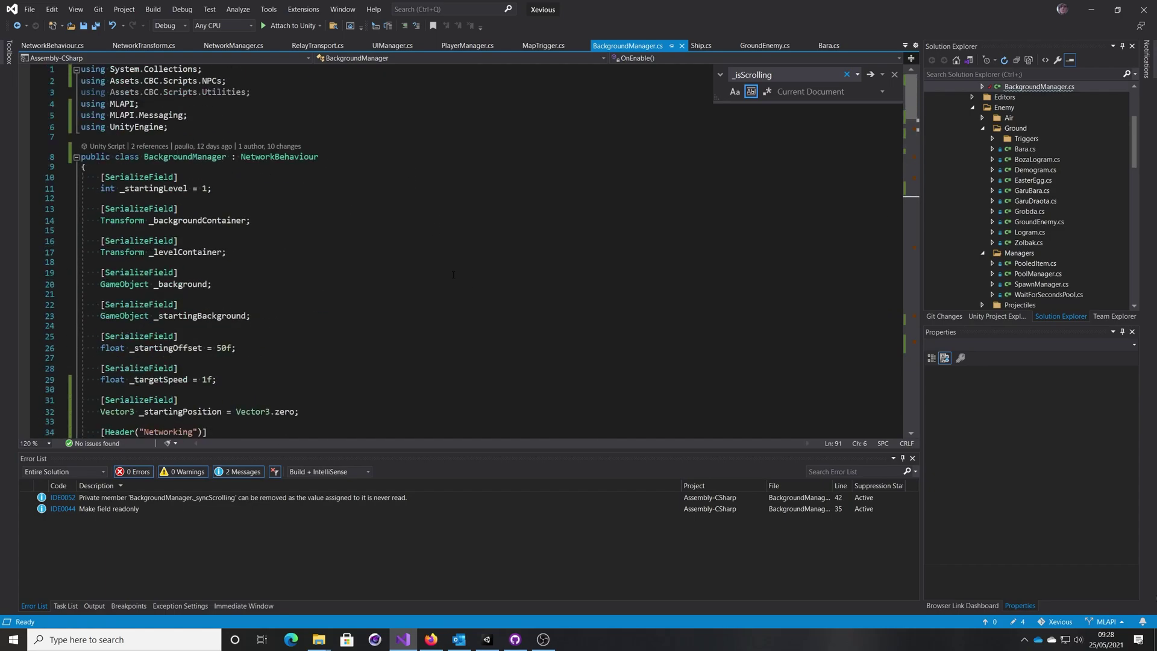
scroll(349, 355, down, 18)
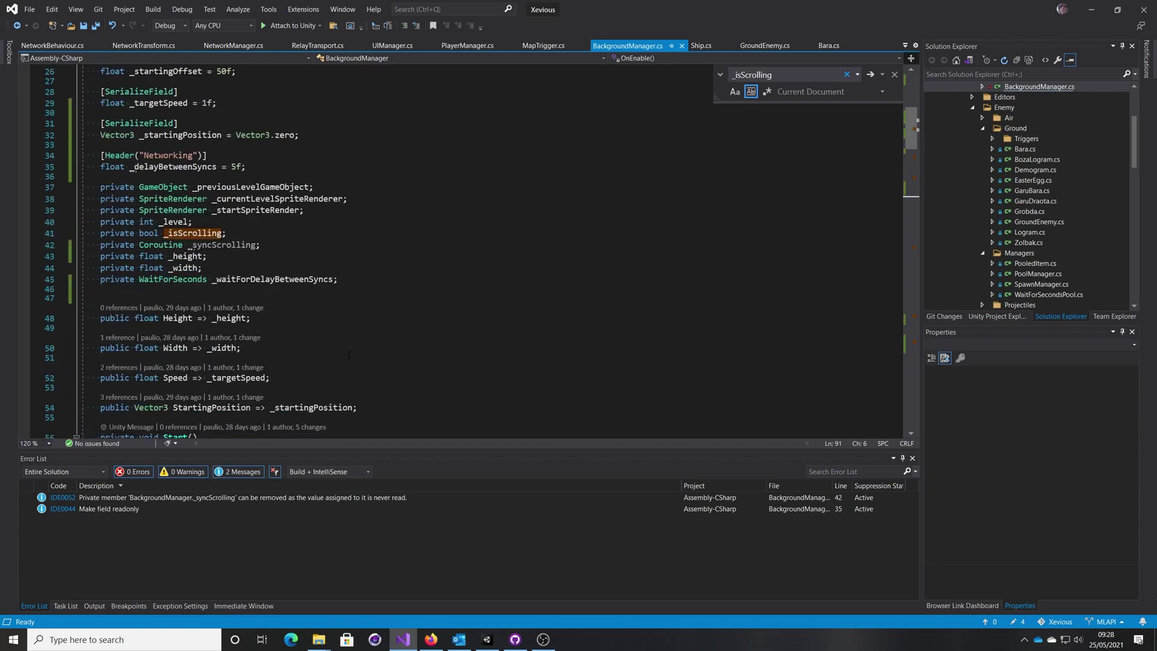
scroll(351, 355, down, 1)
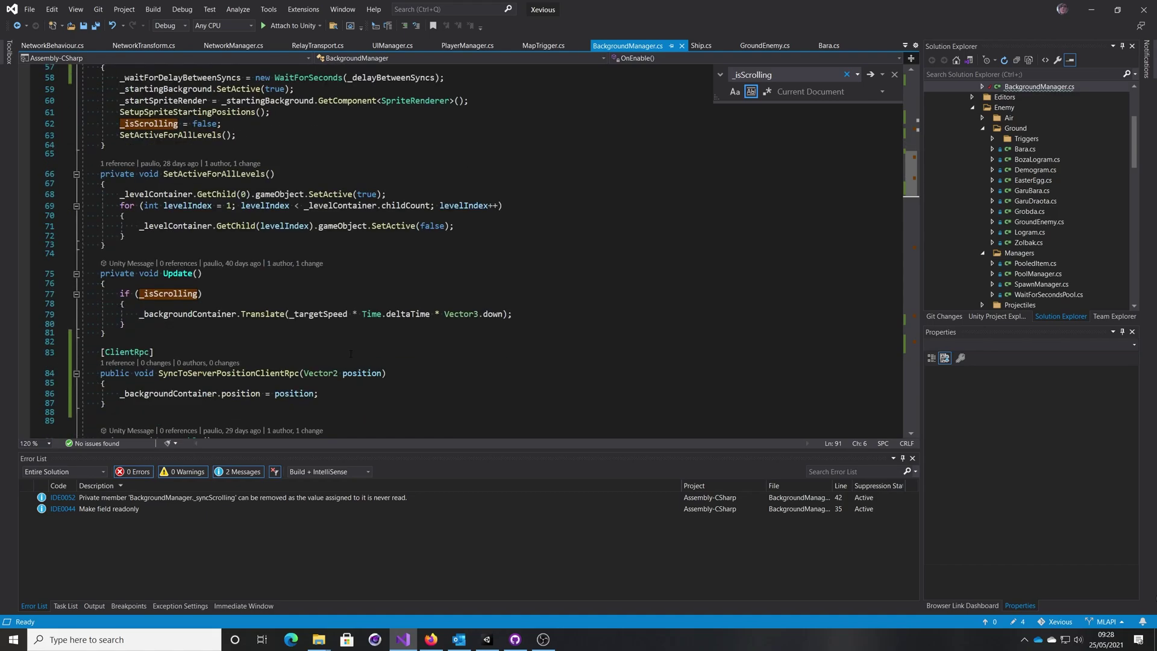
scroll(351, 354, down, 2)
double_click(157, 227)
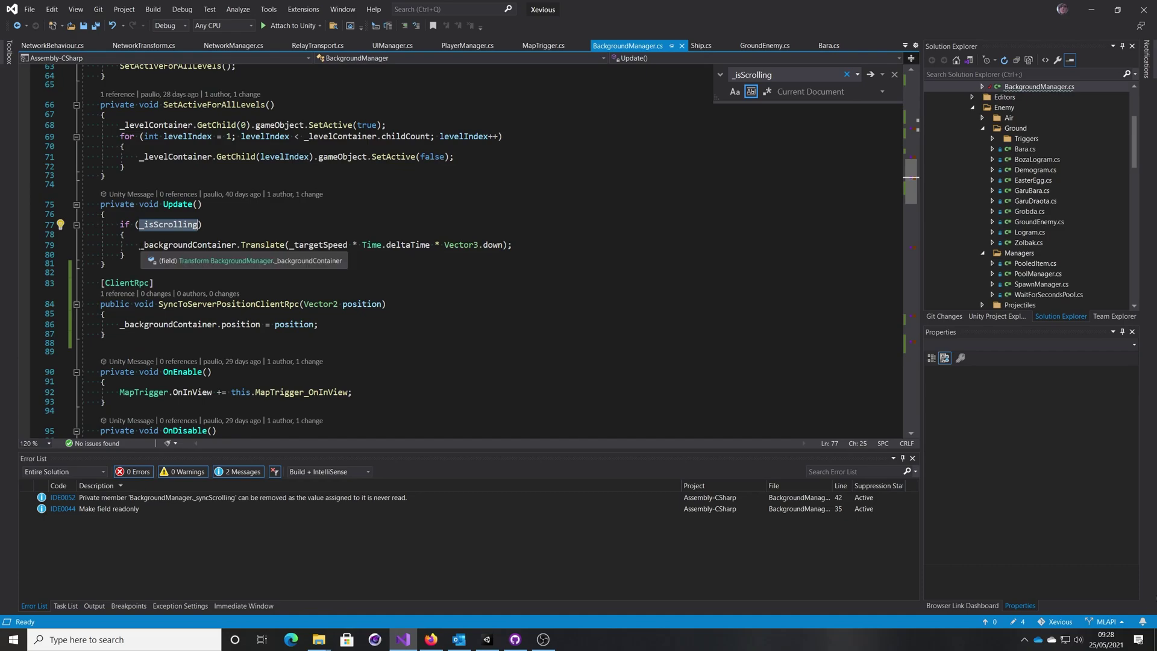
drag(139, 244, 513, 245)
click(476, 247)
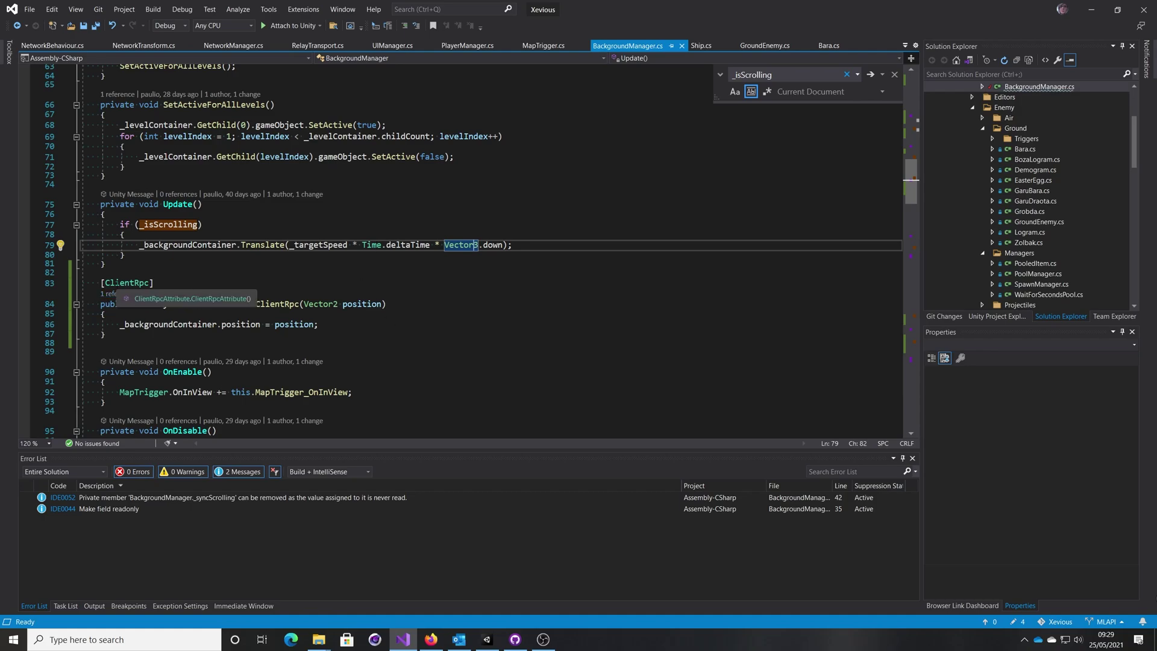
Step: Review the [ClientRpc] SyncToServerPositionClientRpc method and its position assignment on line 86
double_click(125, 283)
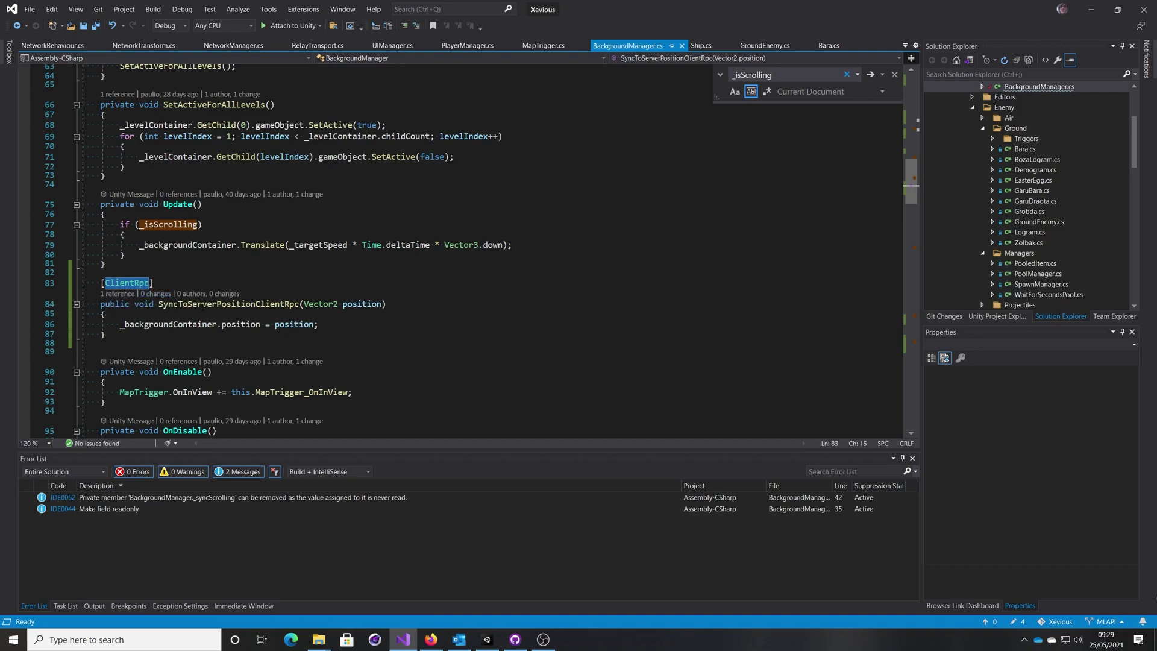
double_click(229, 304)
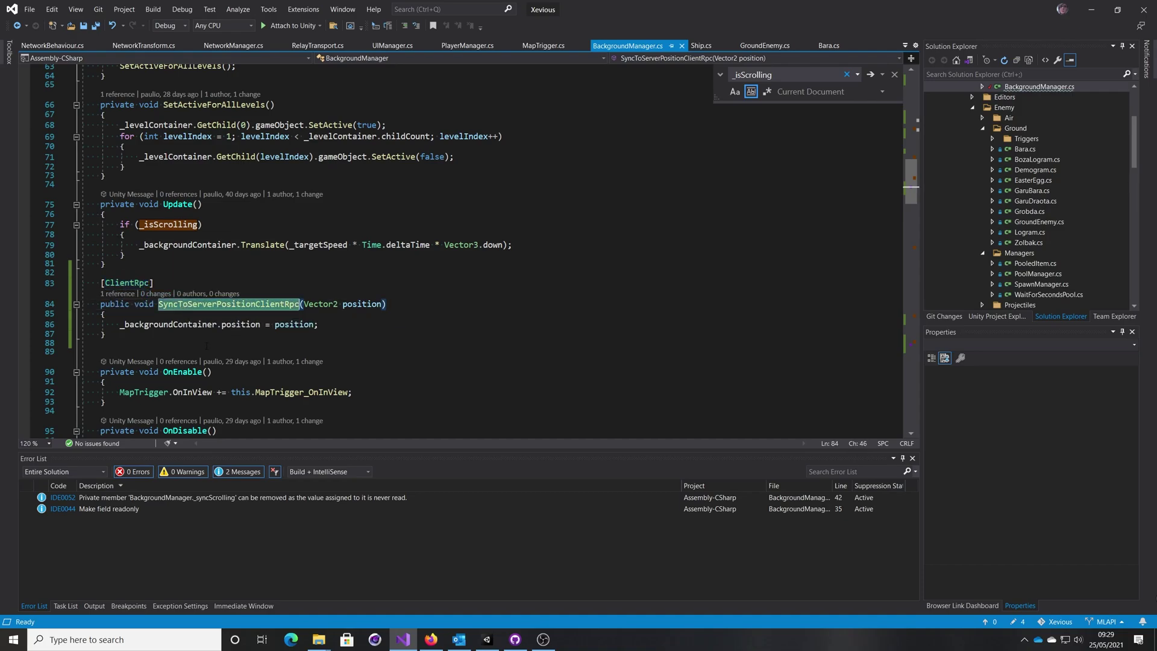
click(323, 324)
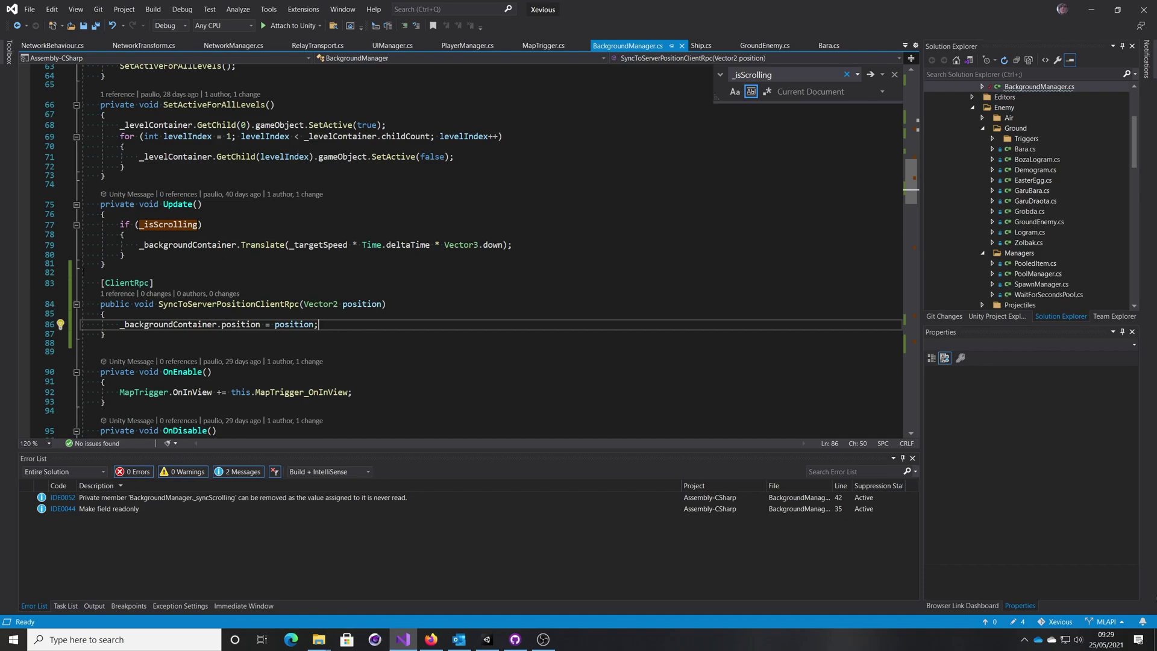
drag(120, 324, 320, 325)
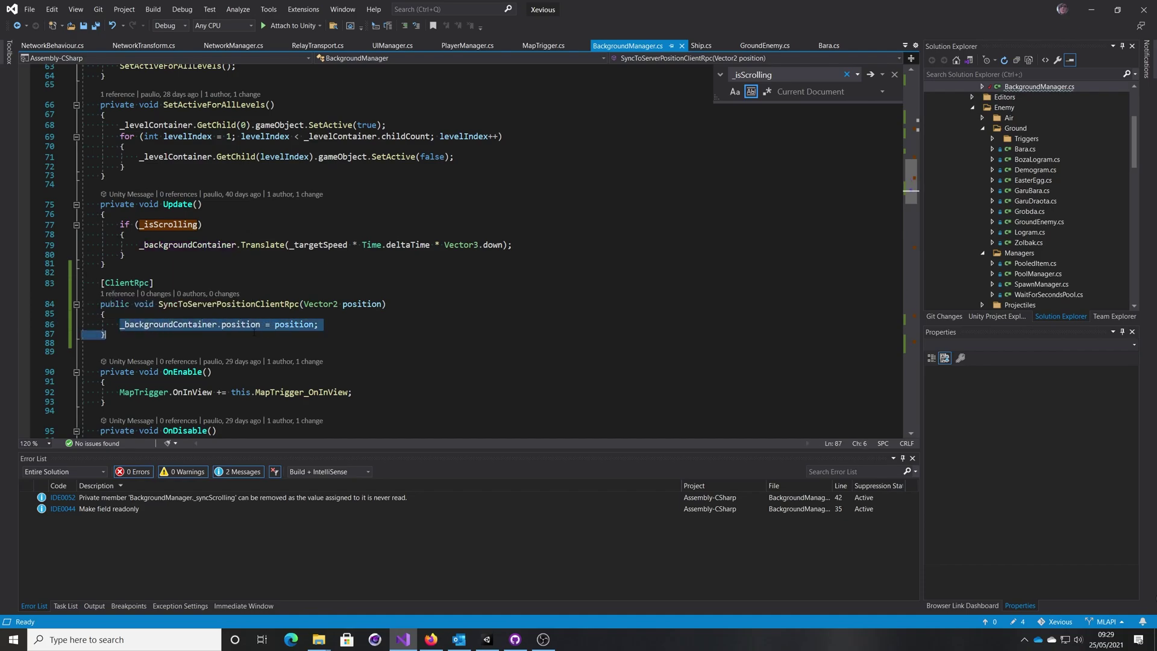
click(314, 325)
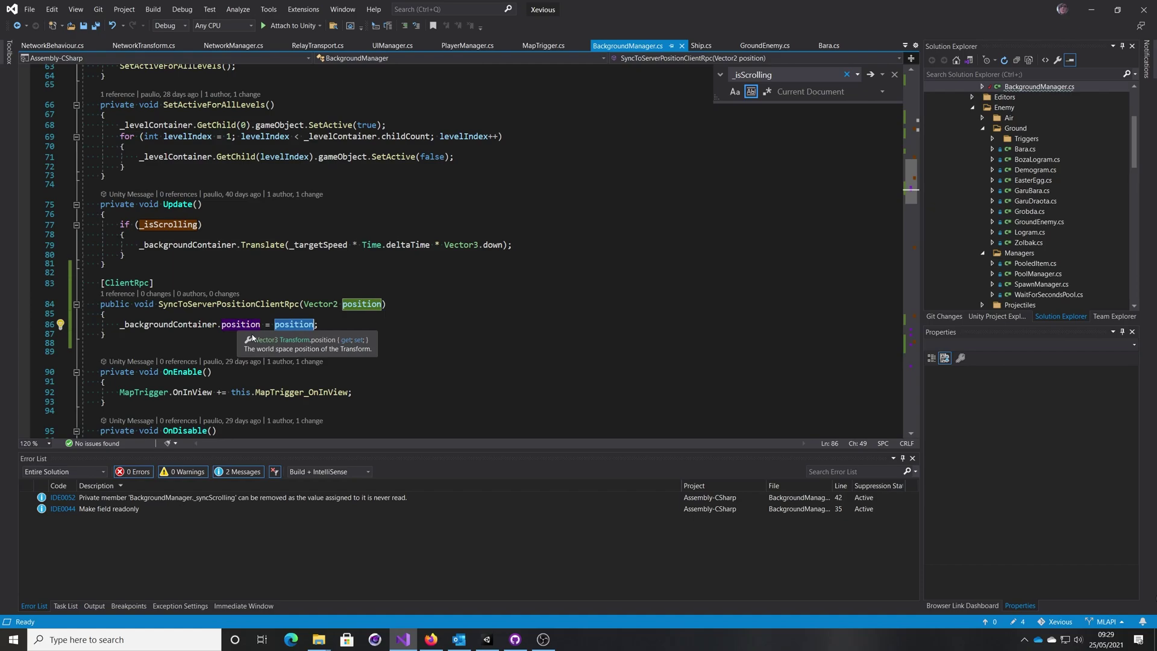
drag(914, 181, 914, 116)
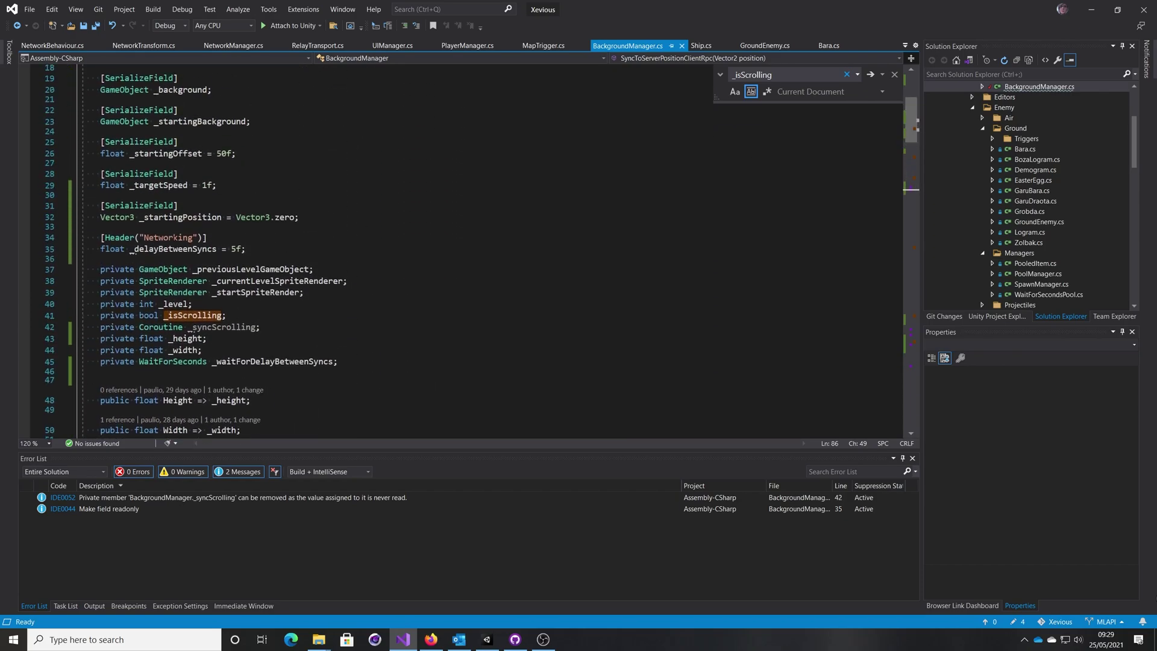
Step: Check the _delayBetweenSyncs field and its 5f delay value
double_click(132, 249)
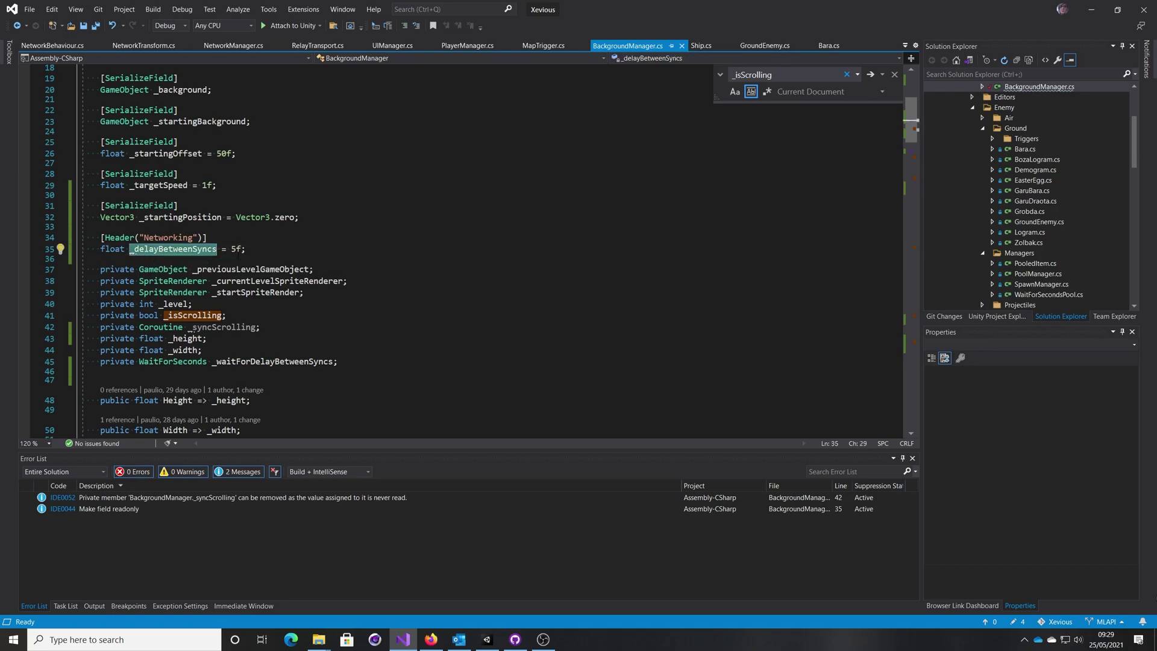
click(233, 249)
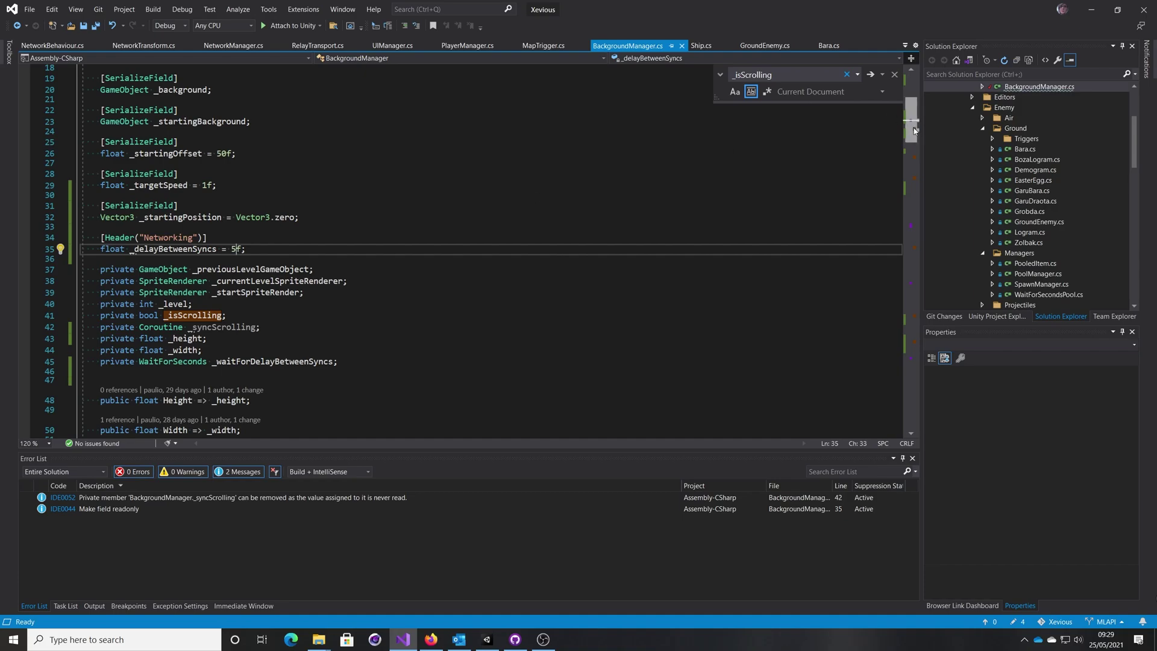
drag(914, 130, 914, 212)
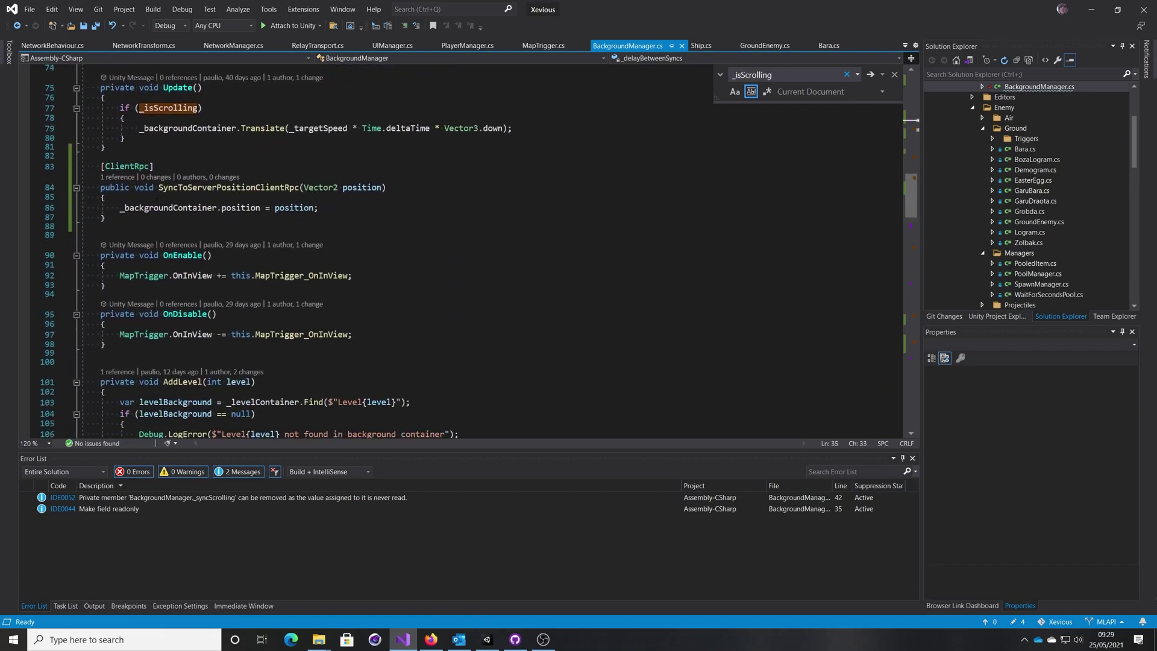
Step: Go to the SyncToServerPositionClientRpc call on line 199 in SyncScrolling's while(_isScrolling) loop
click(109, 181)
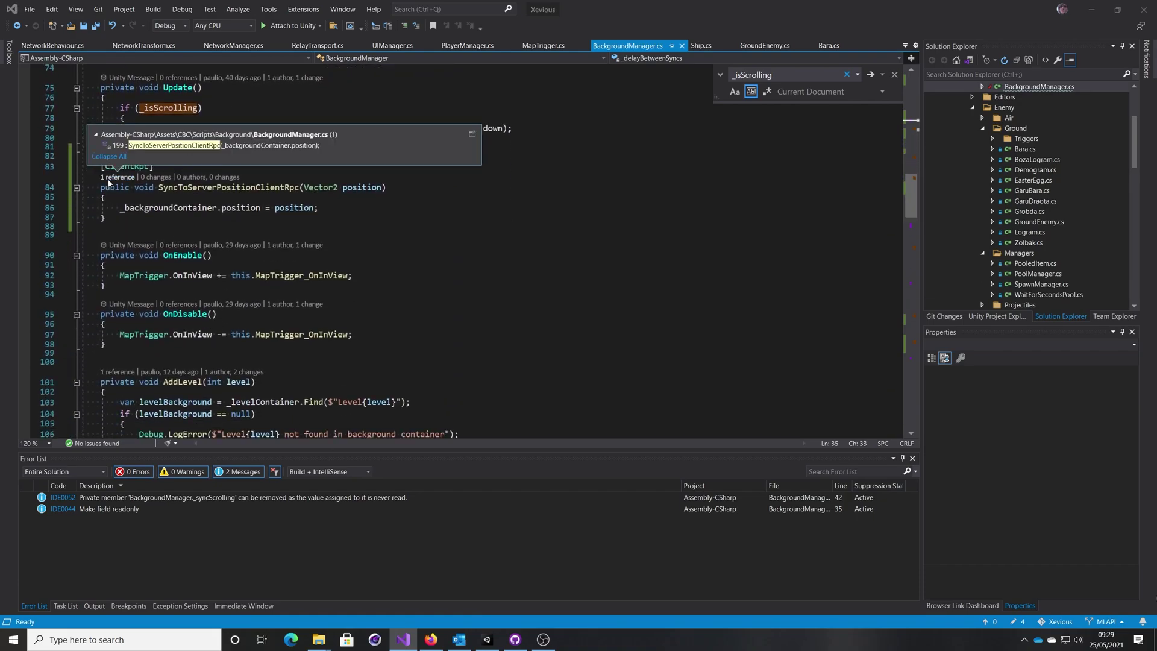
double_click(164, 152)
click(299, 256)
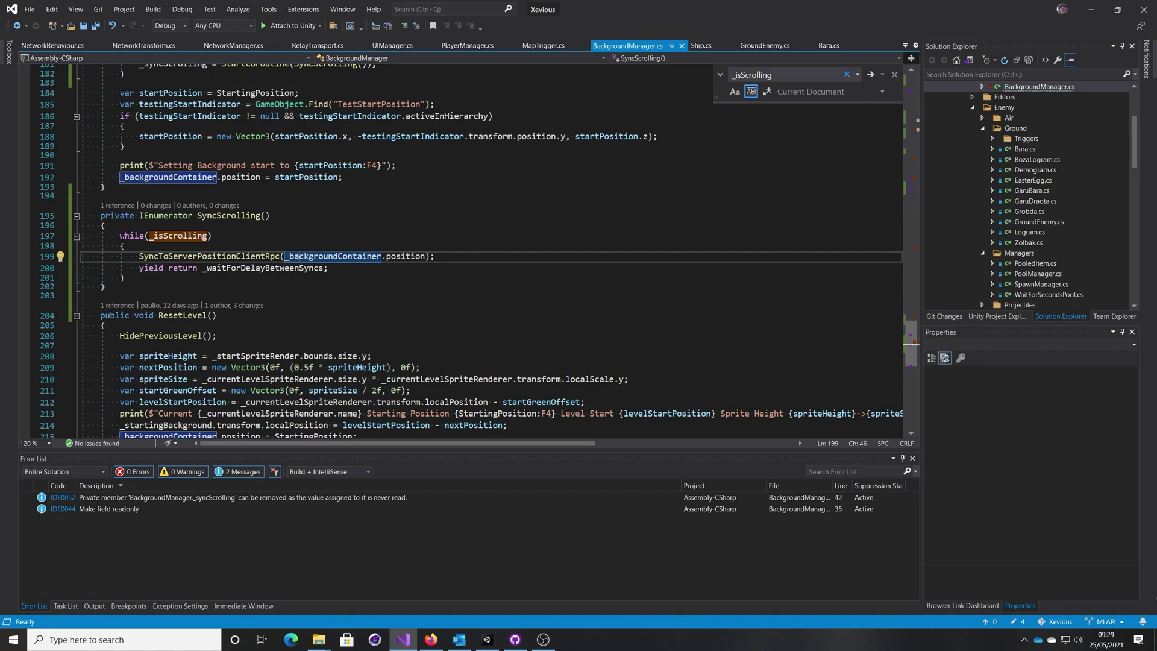
drag(120, 235, 143, 279)
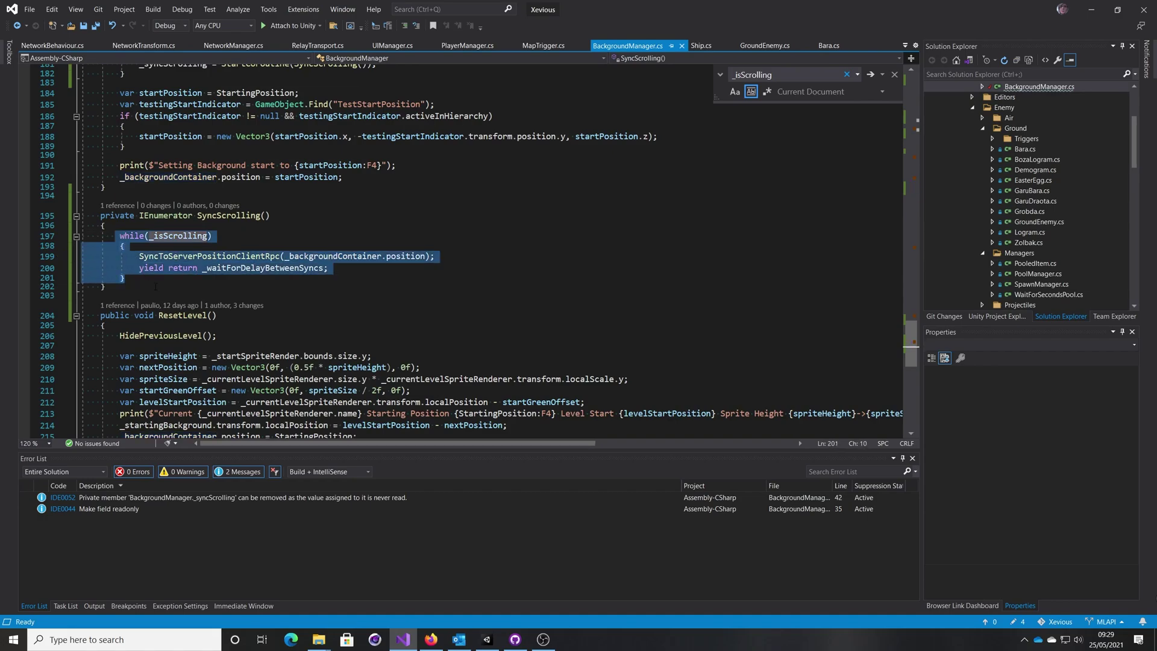
click(231, 285)
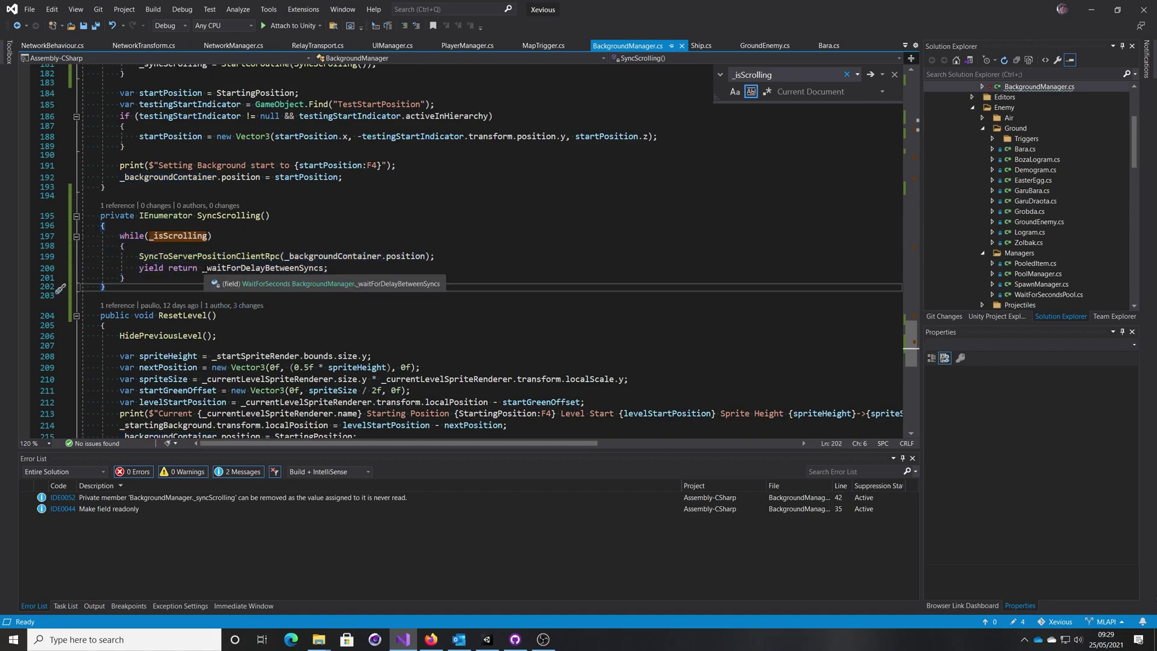
click(266, 267)
click(259, 286)
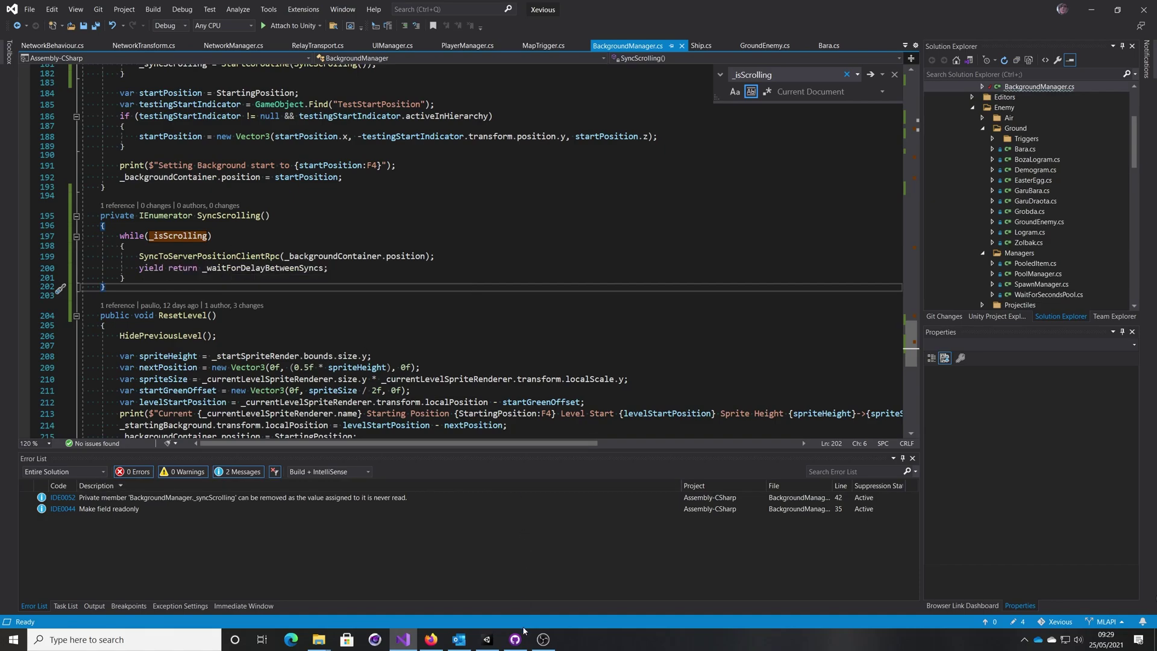
Step: Build the game from File > Build Settings into the Xevious output folder
click(486, 639)
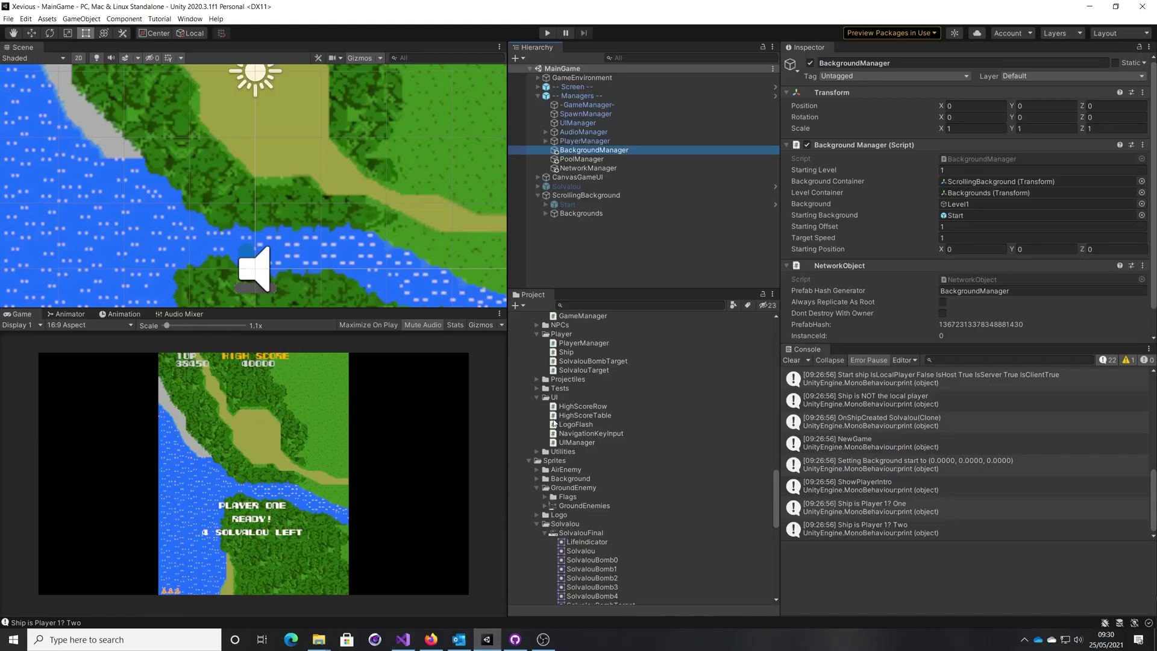
click(9, 19)
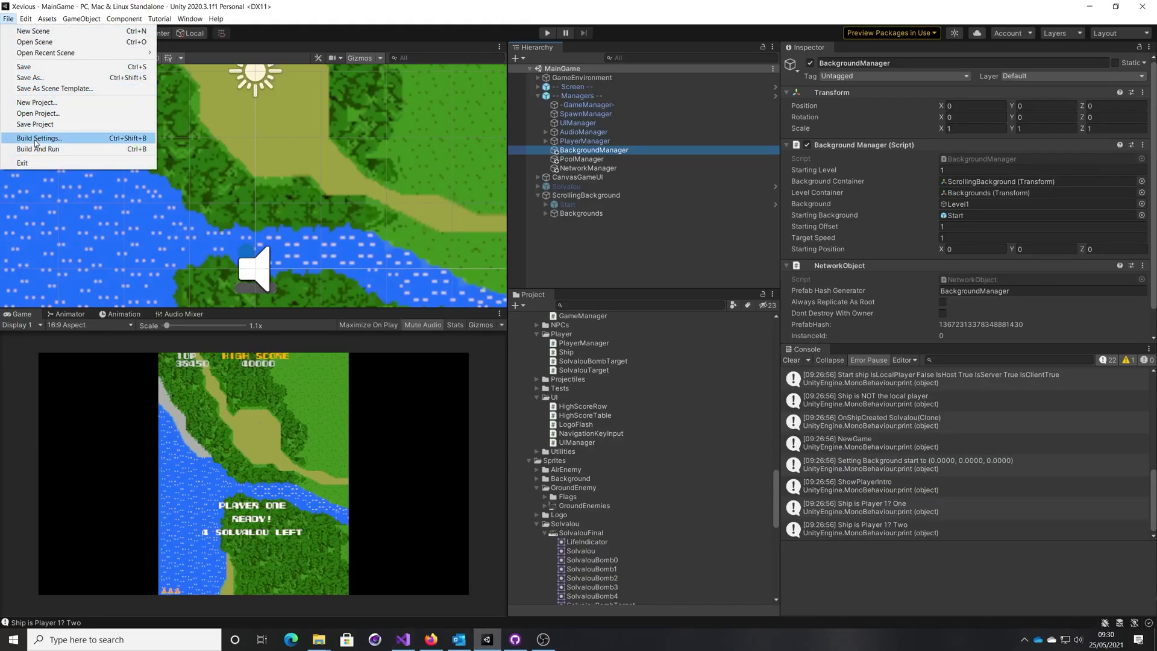
click(39, 138)
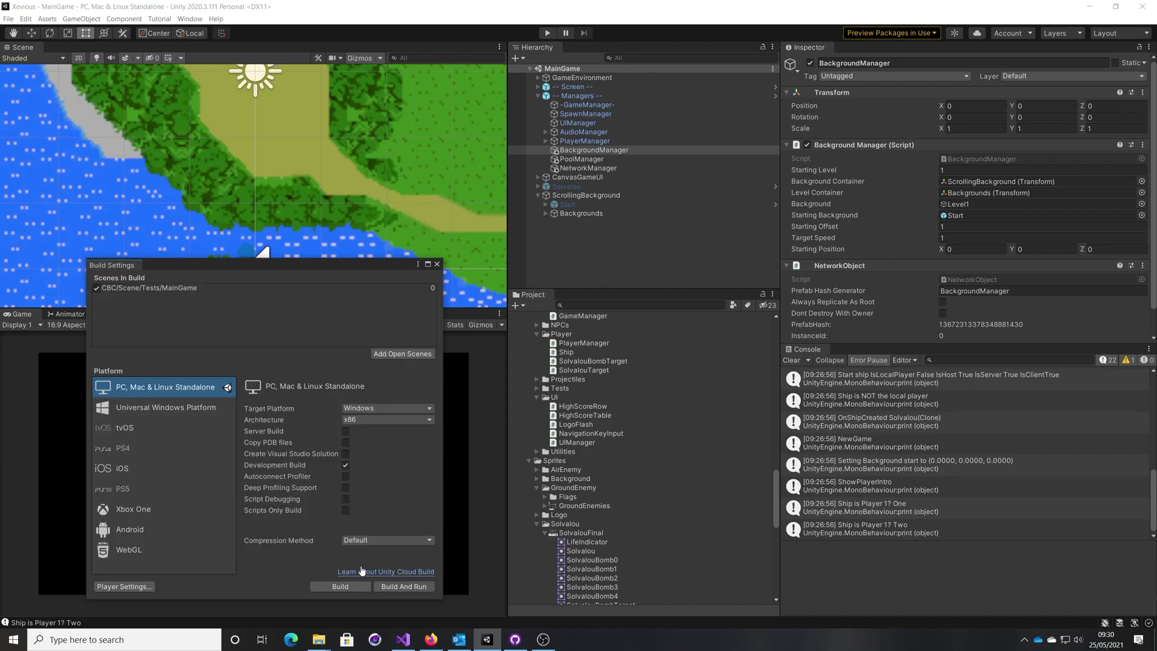
click(341, 587)
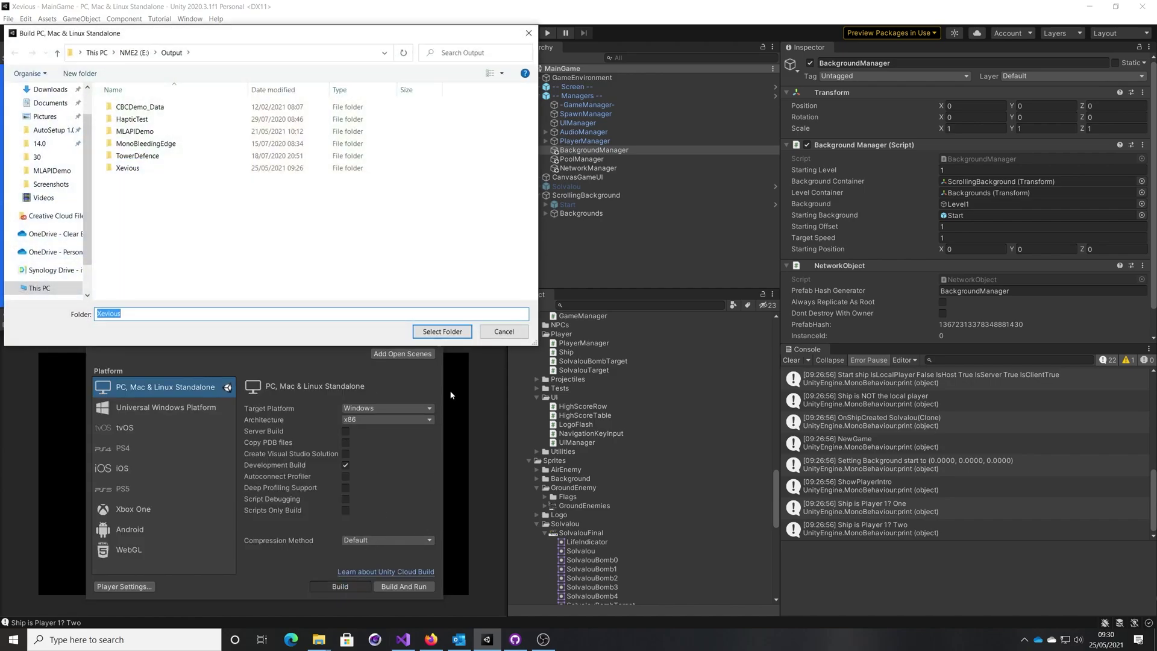
click(441, 332)
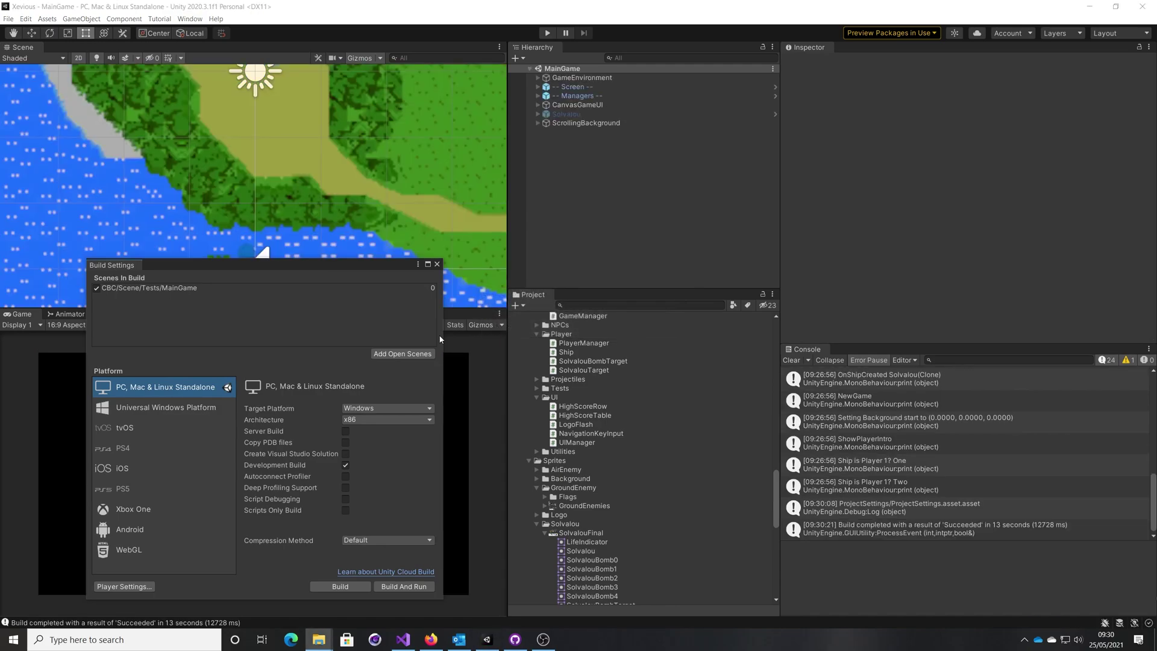
Step: Launch two instances with test.bat and arrange the enlarged windows side by side
click(436, 264)
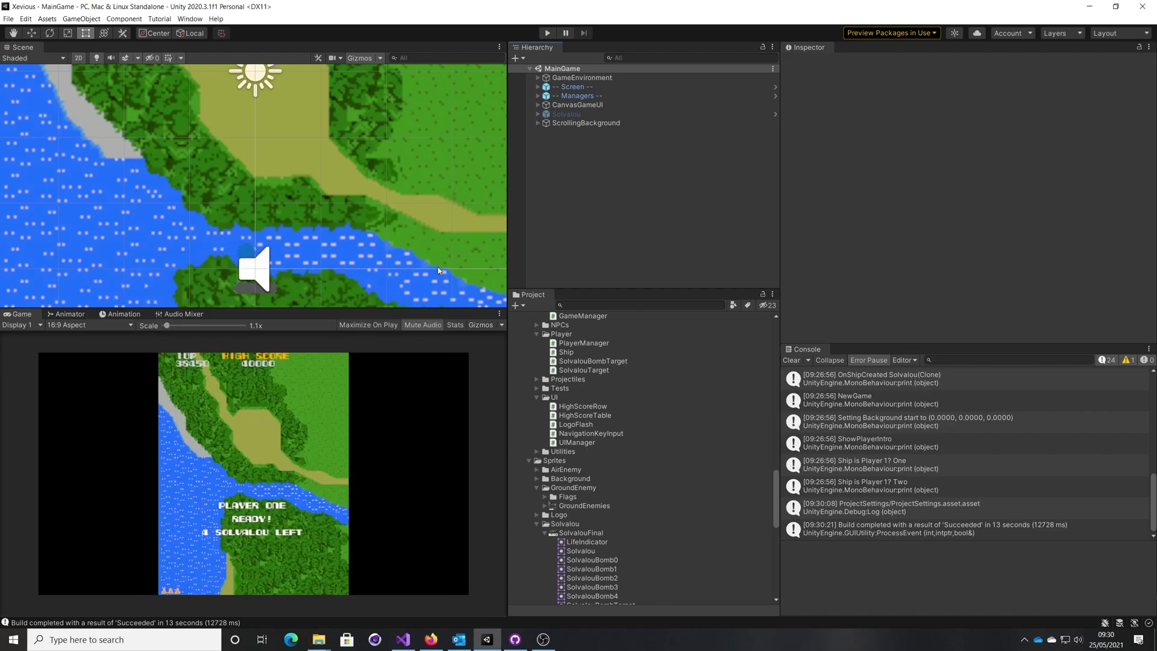
click(412, 434)
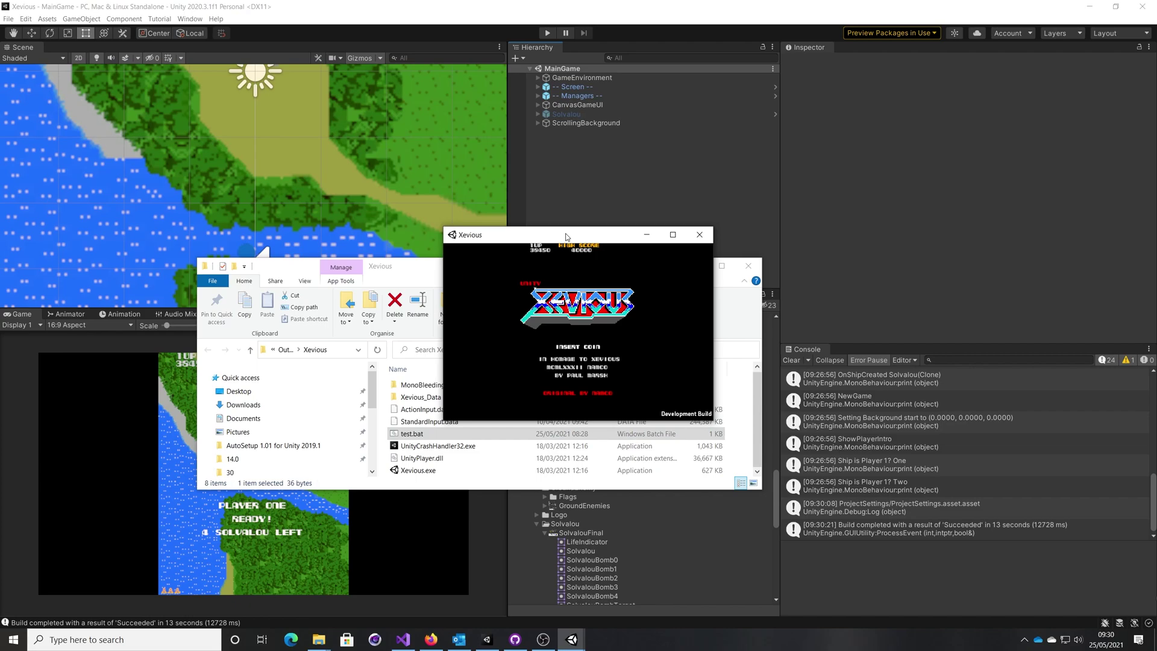
drag(544, 232, 290, 204)
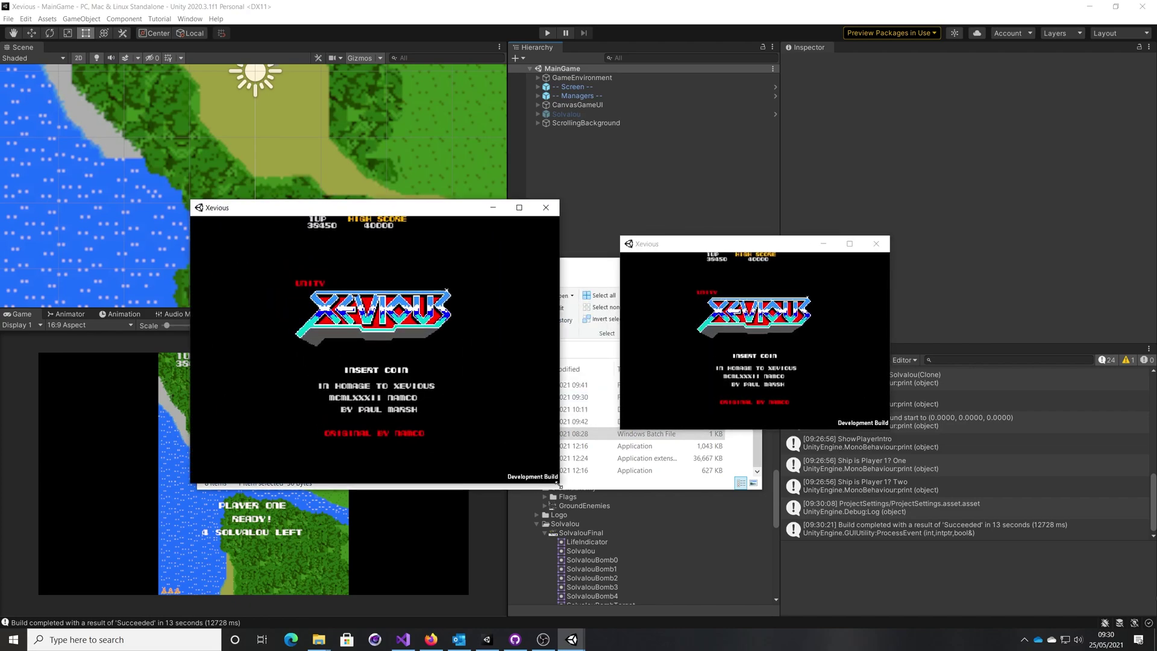
drag(690, 244, 261, 209)
drag(461, 393, 567, 491)
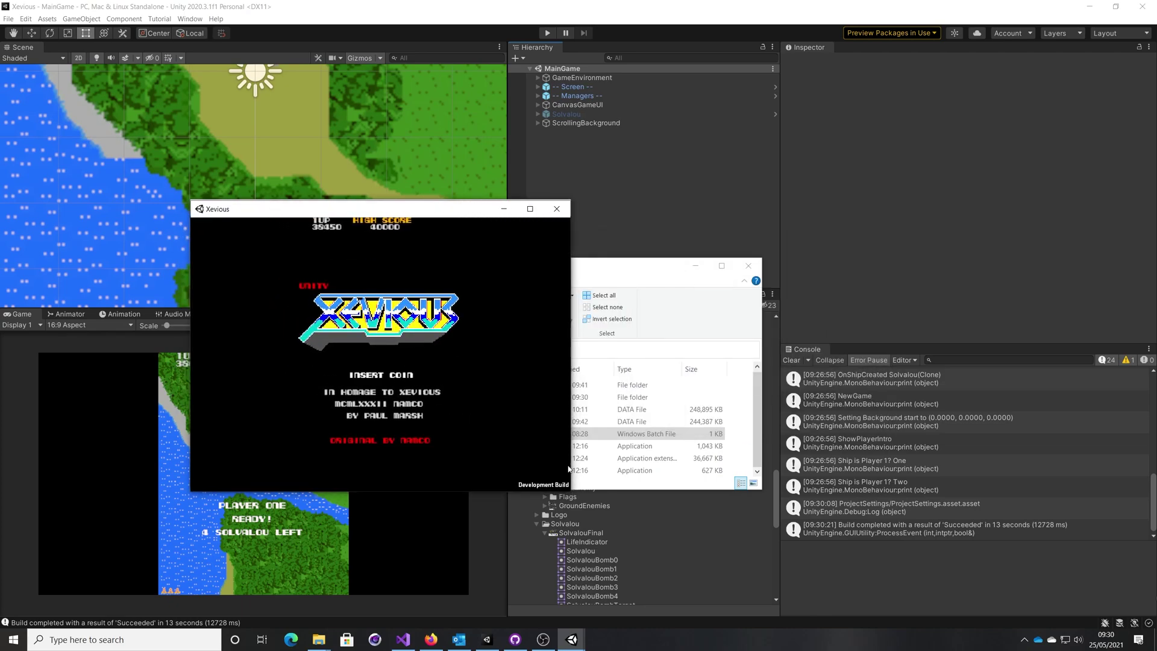
drag(457, 210, 843, 210)
Step: Start the game in both the left and right windows
click(443, 212)
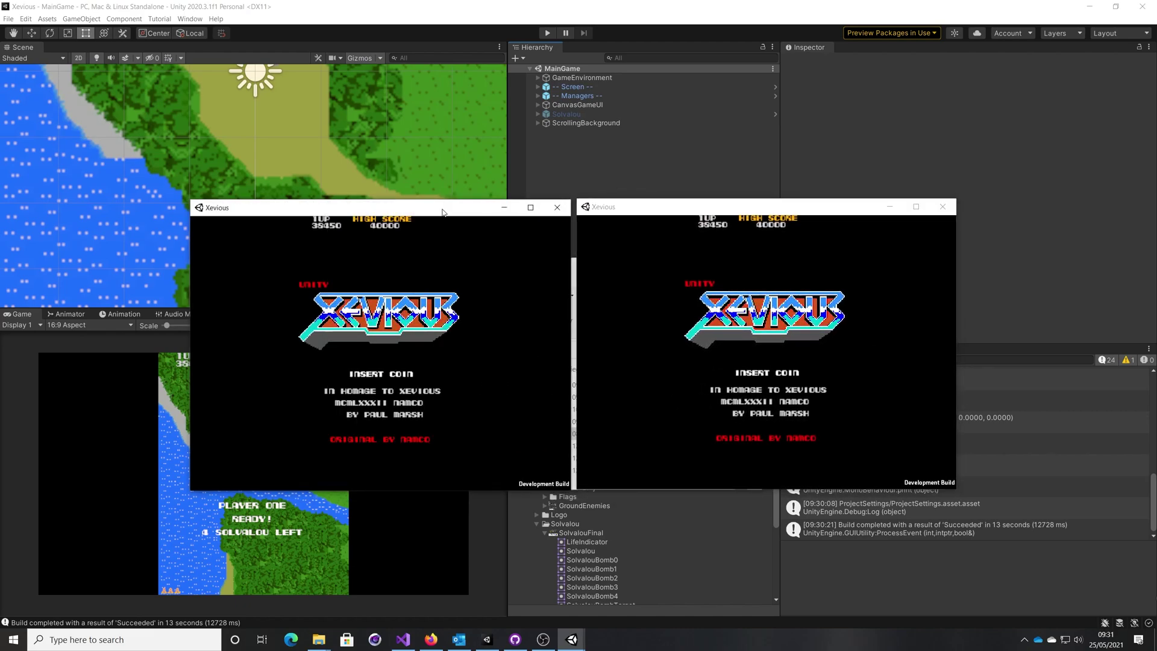
key(Return)
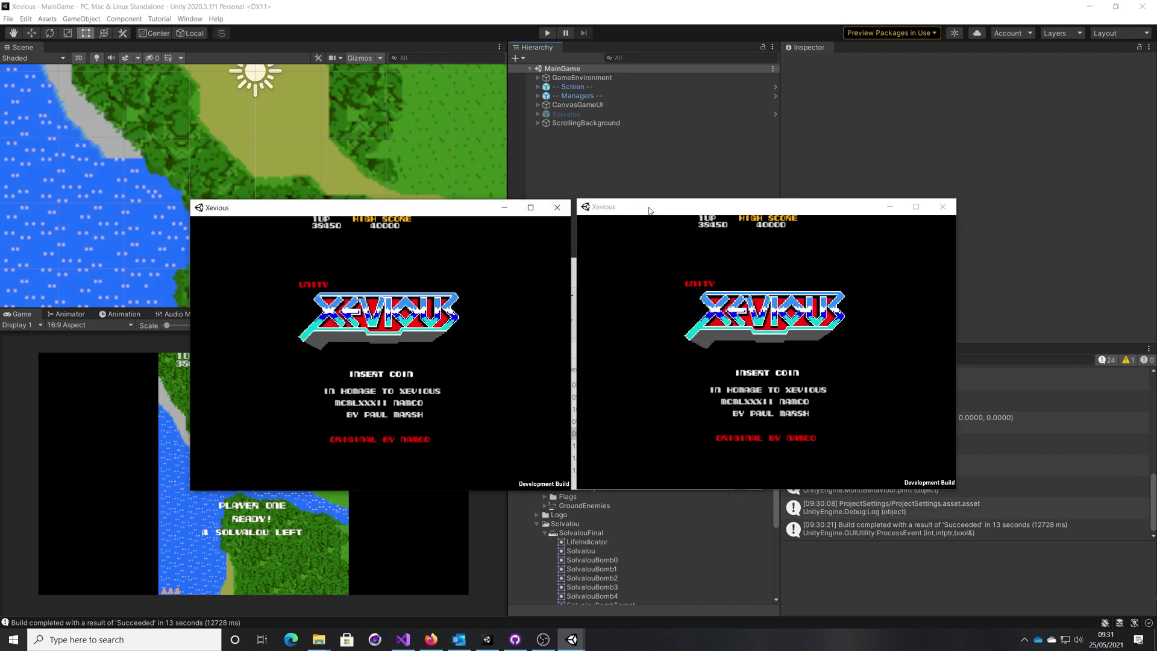
click(657, 254)
key(Return)
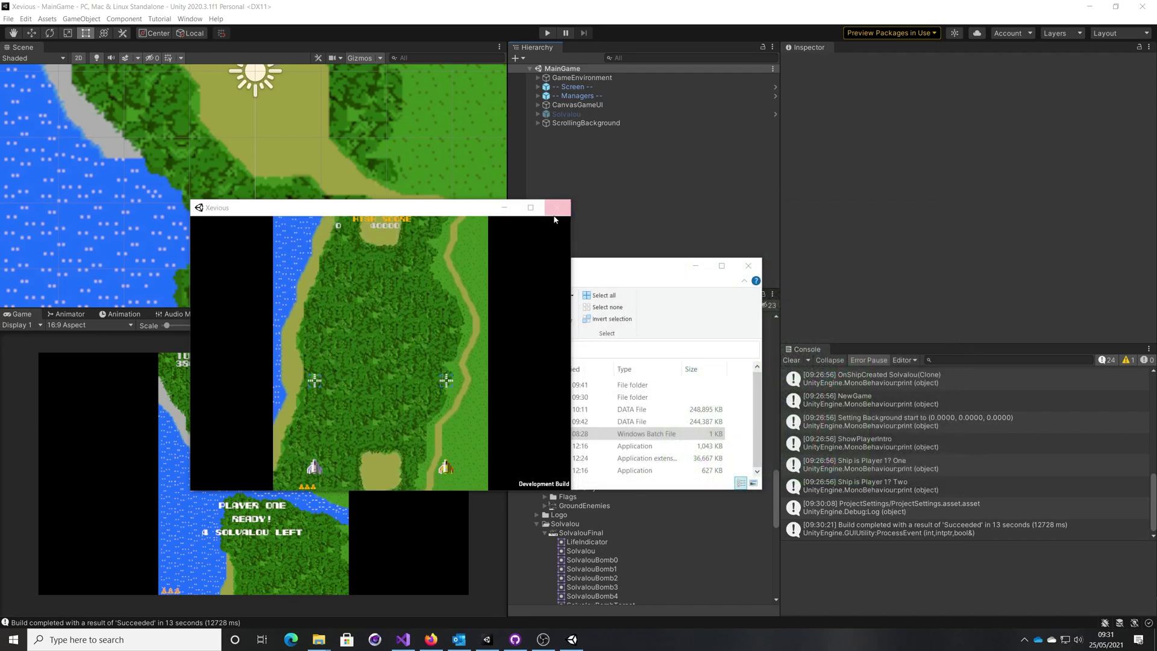
Step: Replace the game windows with one new Xevious.exe instance, close Explorer, and enter Play mode in Unity
click(554, 215)
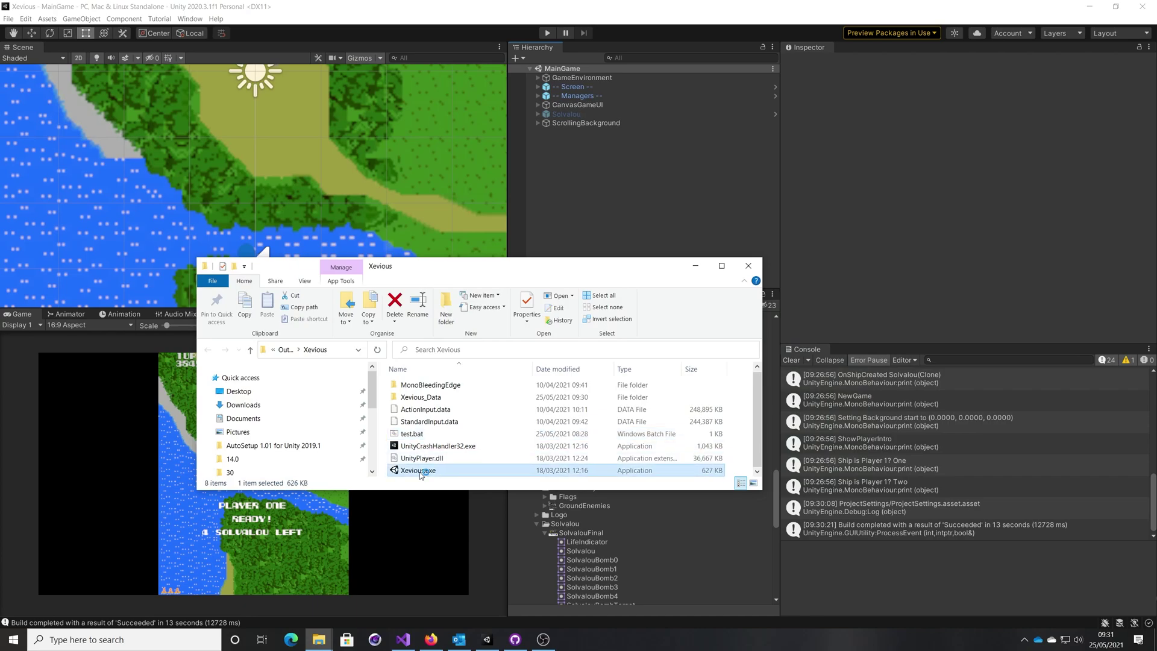
double_click(417, 470)
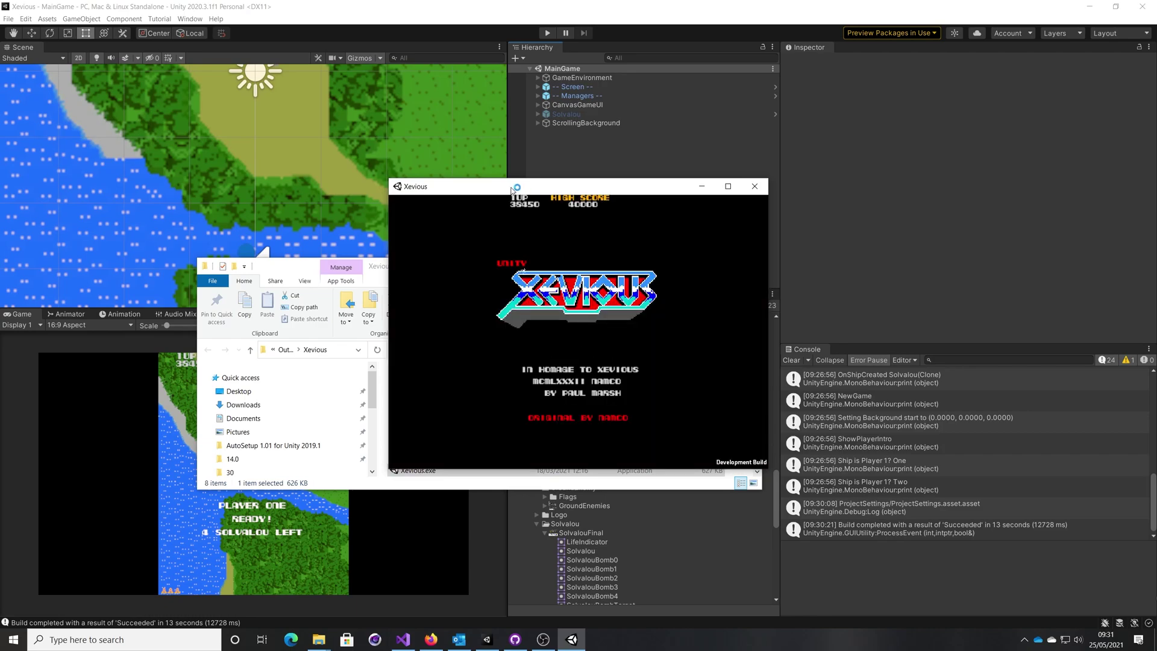
drag(511, 190, 727, 195)
drag(542, 265, 456, 300)
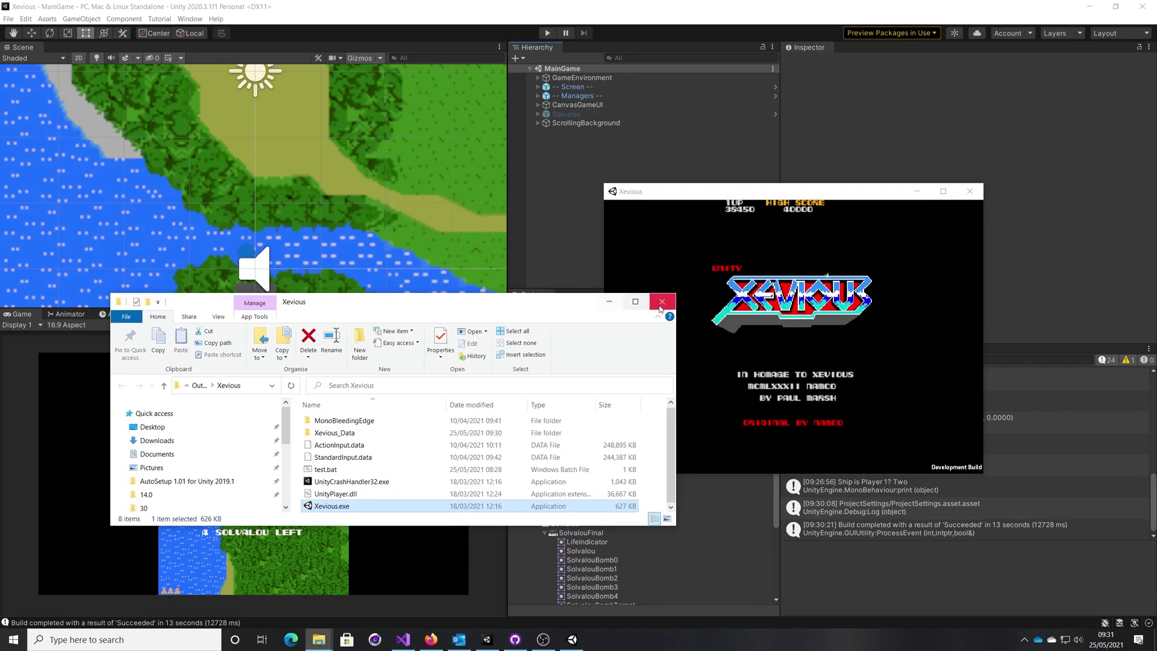
click(659, 306)
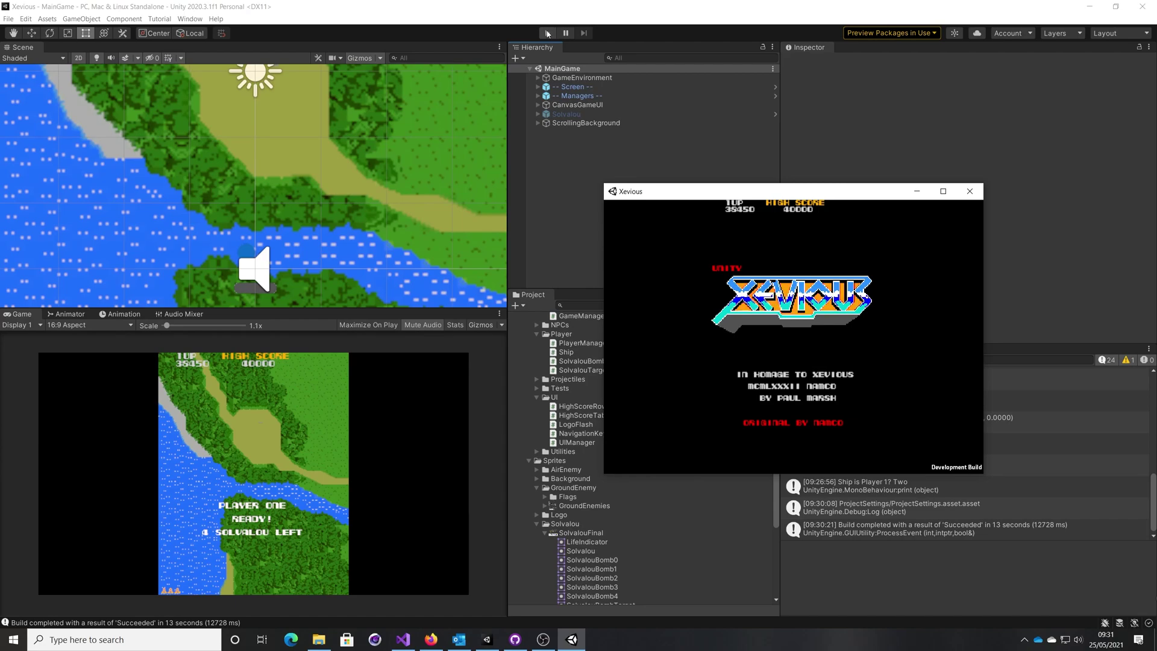
click(547, 34)
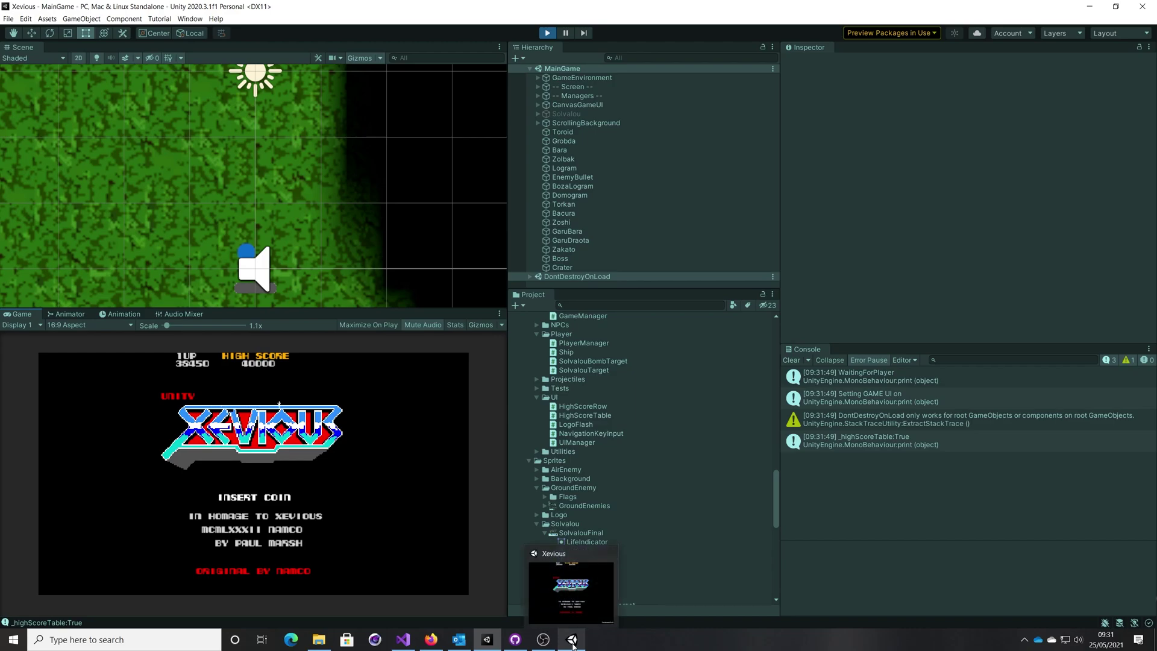
Step: Place the Xevious build window to the right of the Unity Editor so both are visible
click(1119, 8)
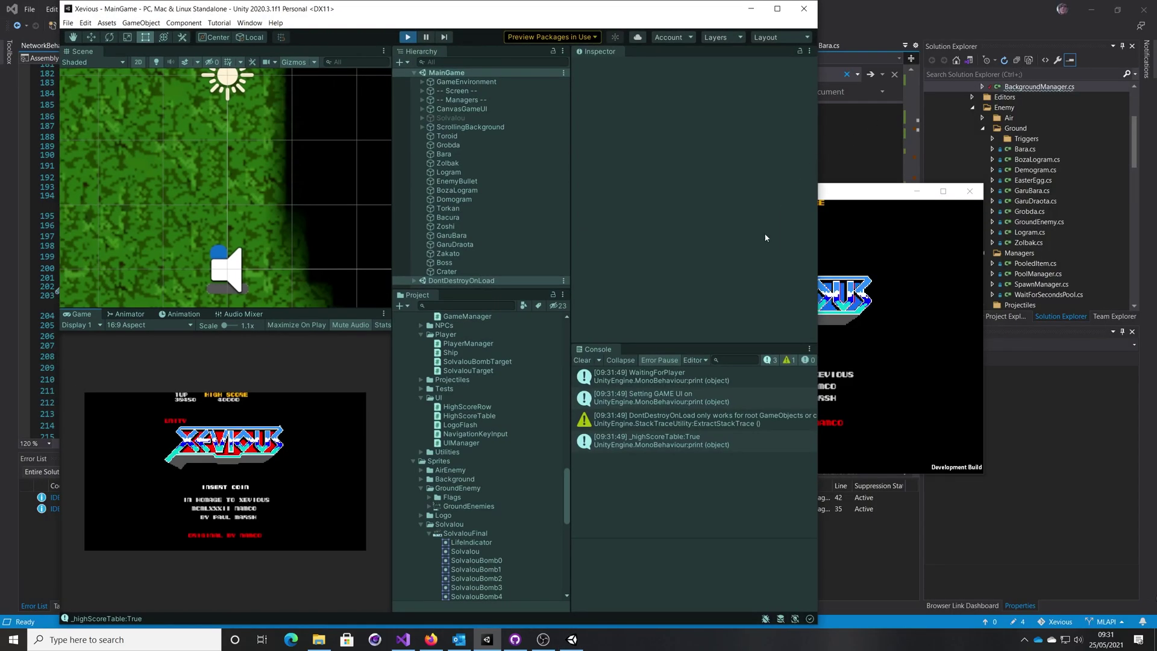
drag(840, 199, 996, 168)
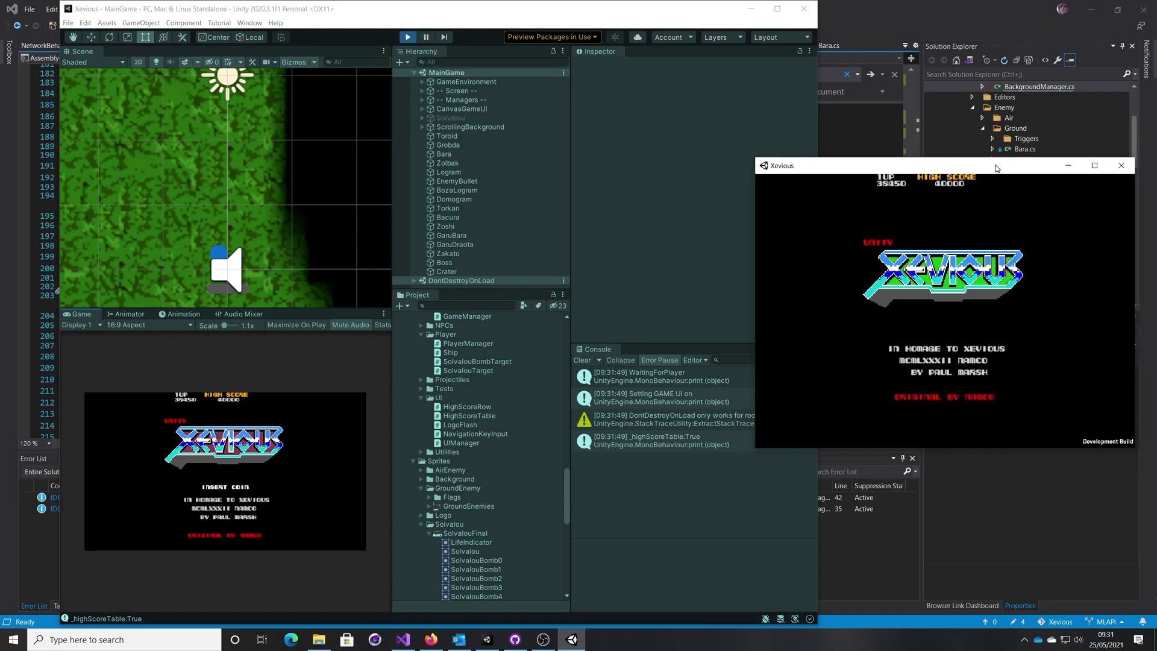
click(330, 377)
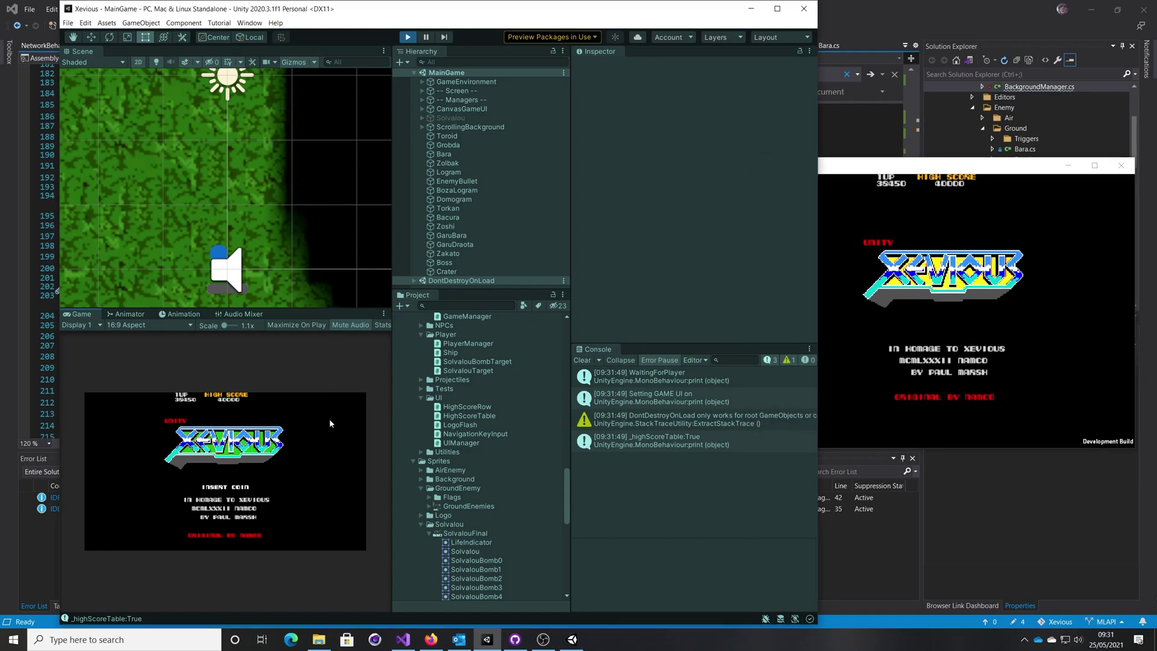
click(884, 224)
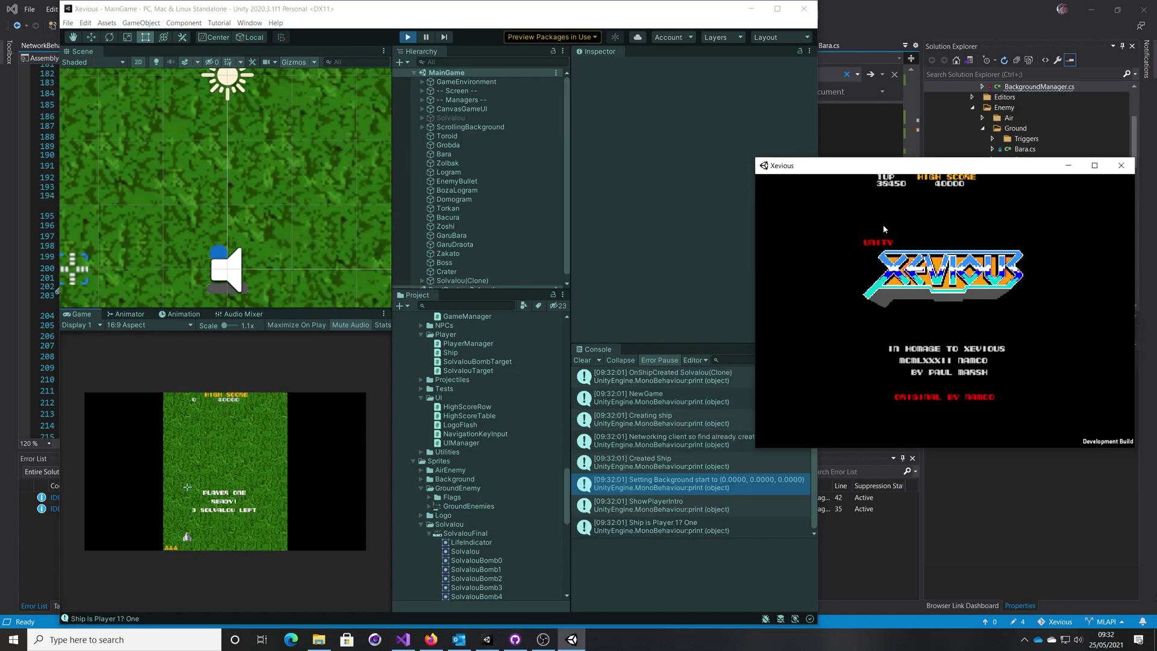
Step: Start the two-player game in the build, then pause and resume the editor to compare backgrounds
key(space)
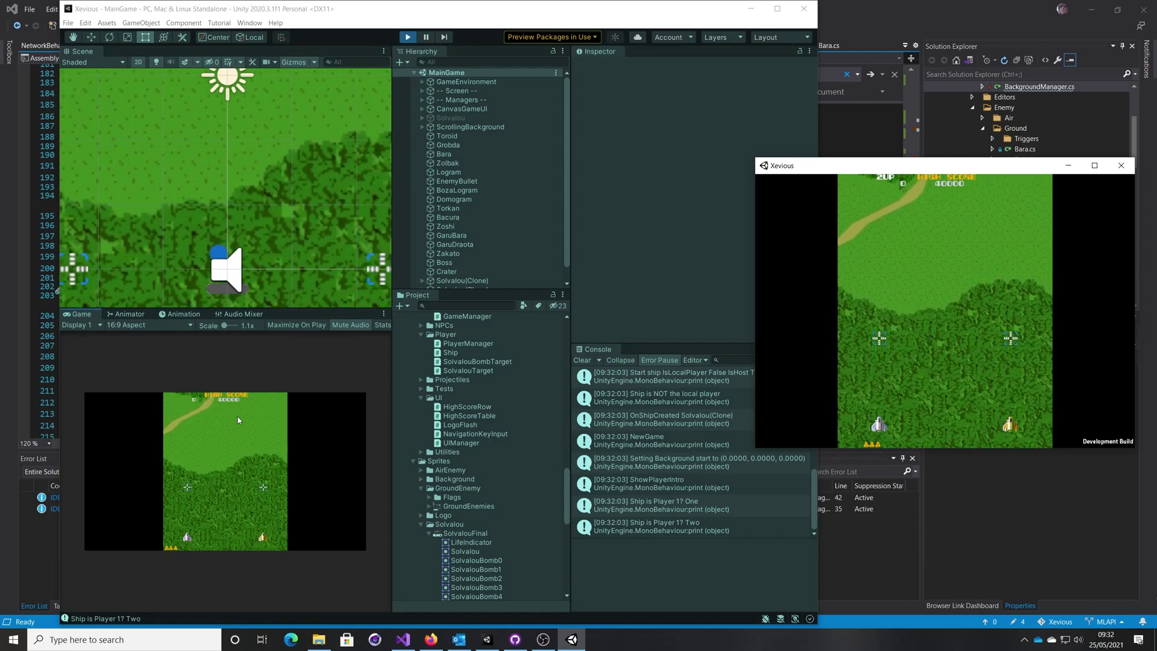
click(428, 37)
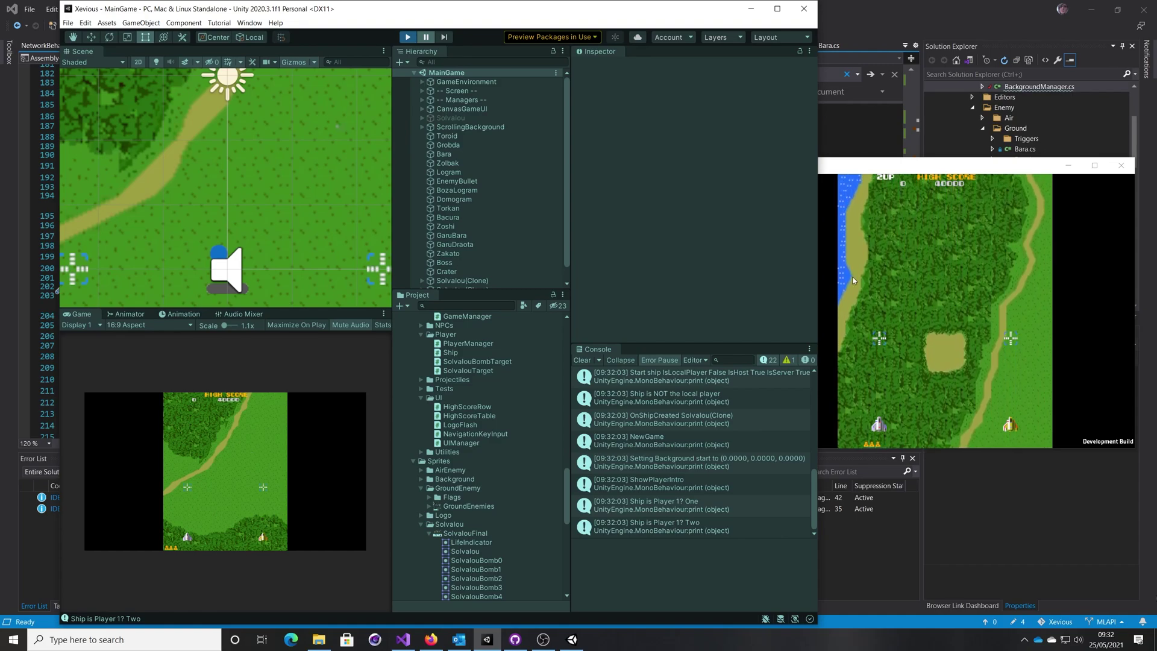
click(427, 37)
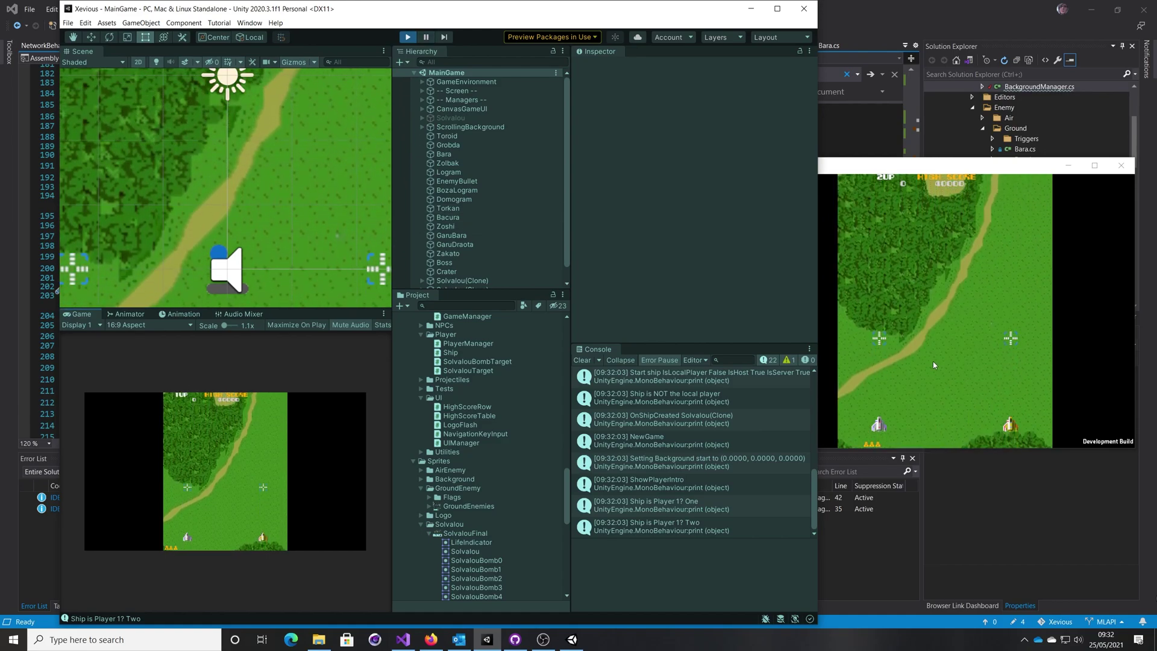